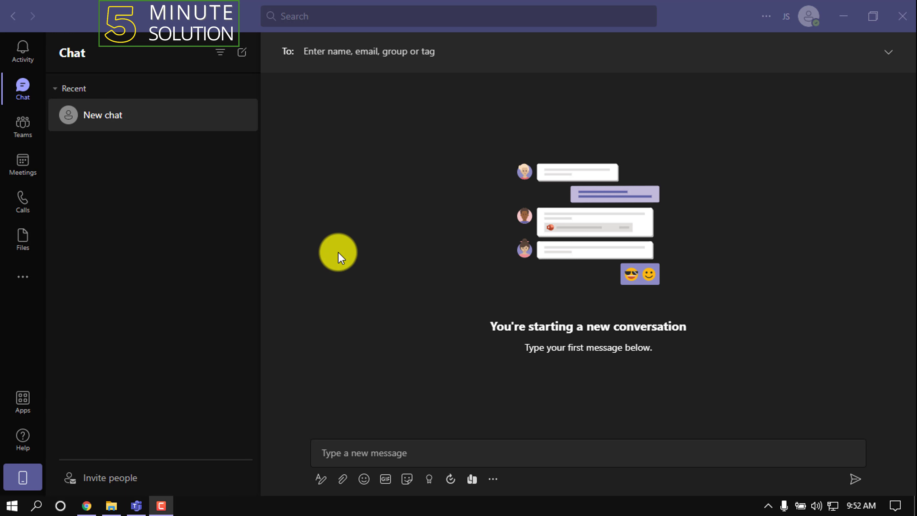
# Step: Examine the recipient field and the message box of a new chat conversation
pyautogui.click(22, 90)
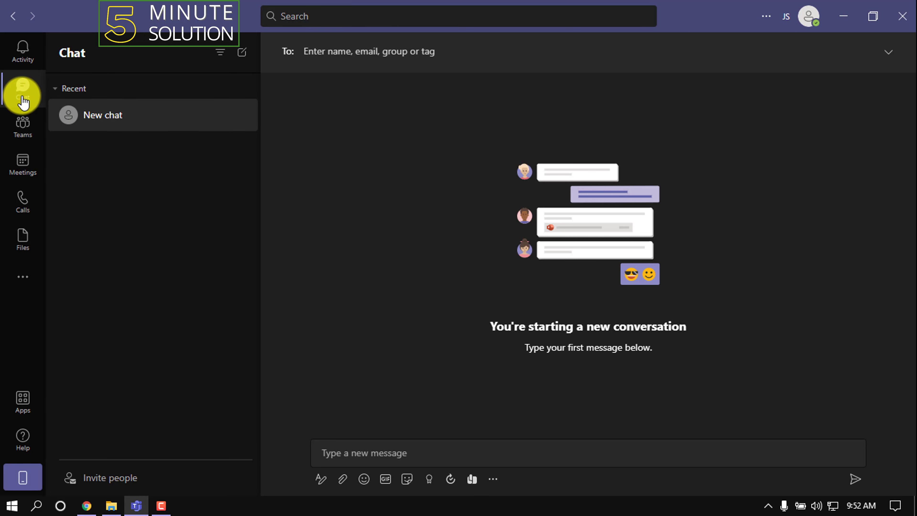
pyautogui.click(337, 54)
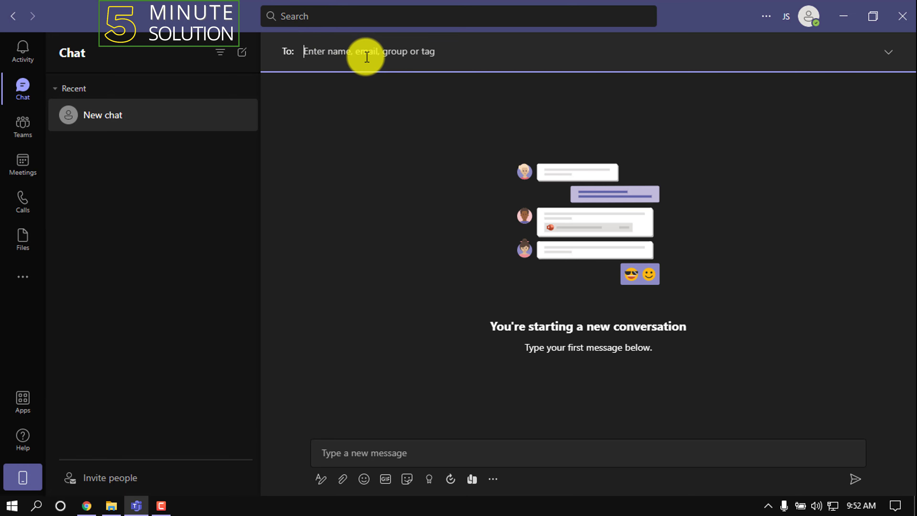
pyautogui.click(367, 446)
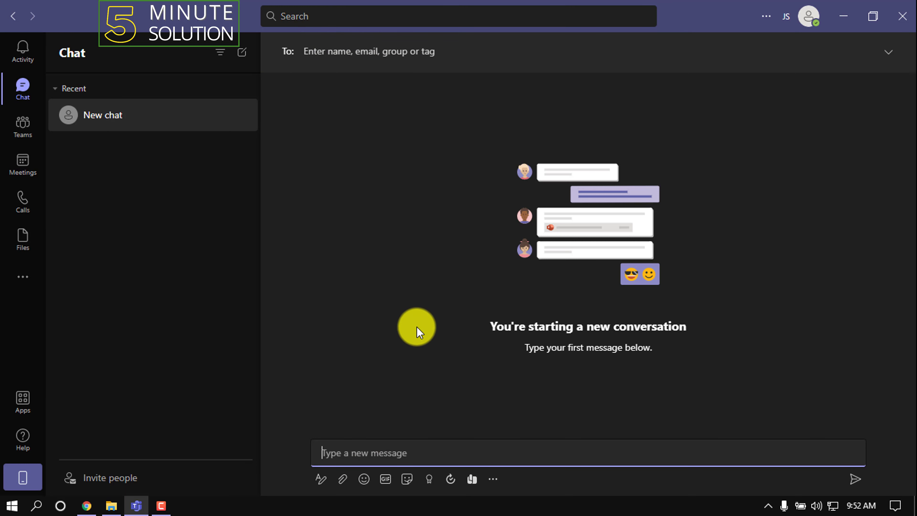
pyautogui.click(246, 224)
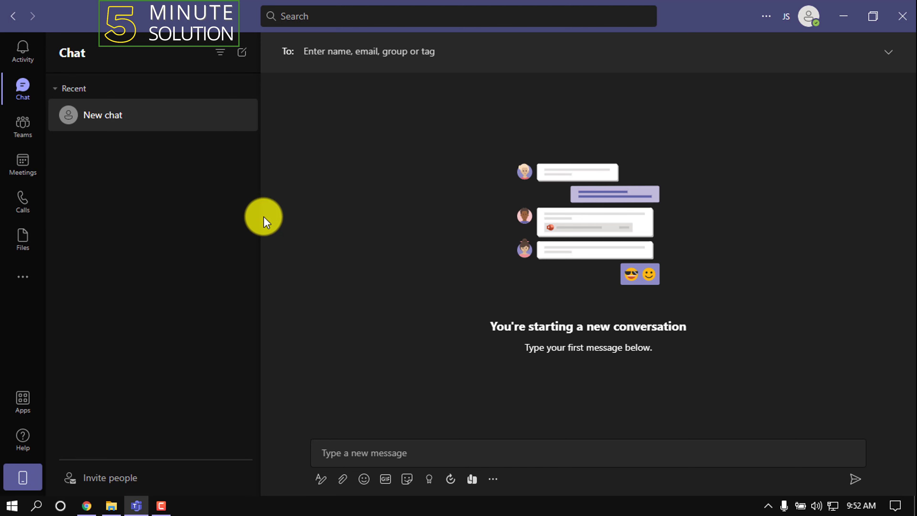
# Step: Start creating a new team from scratch and make it public
pyautogui.click(25, 137)
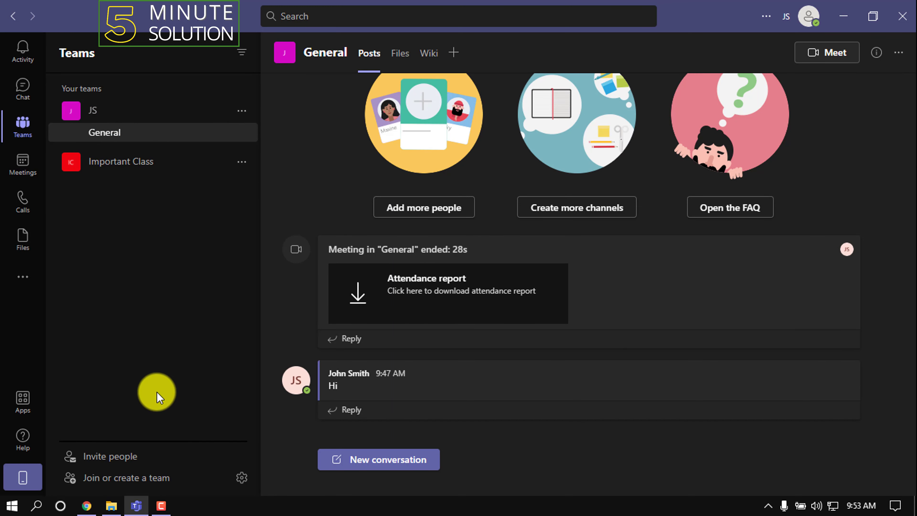
pyautogui.click(148, 482)
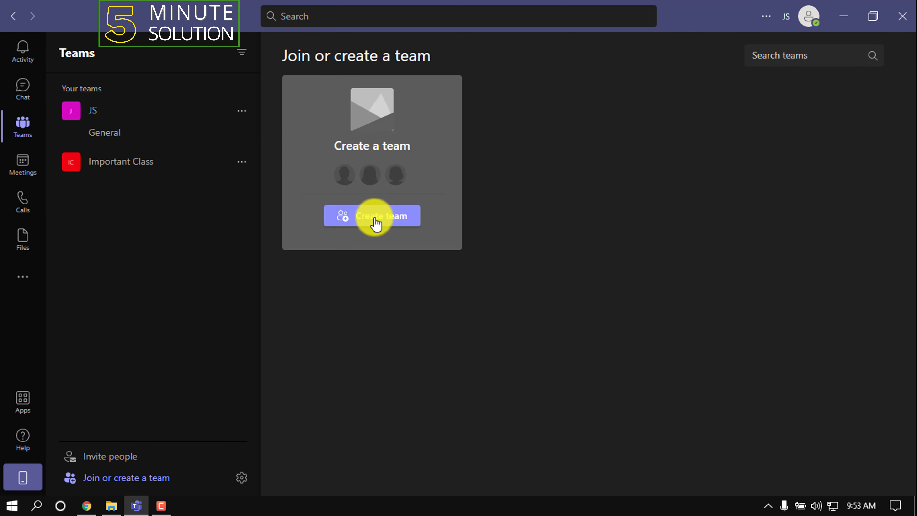
pyautogui.click(375, 218)
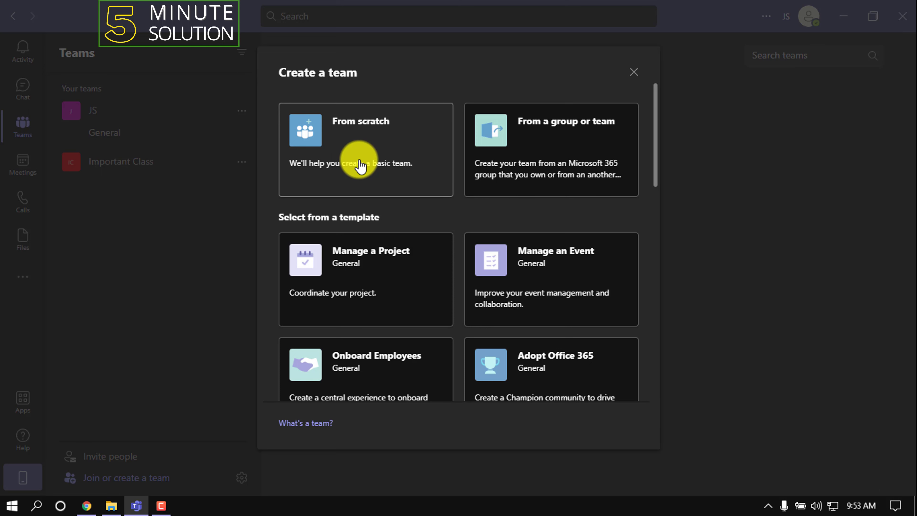
pyautogui.click(359, 164)
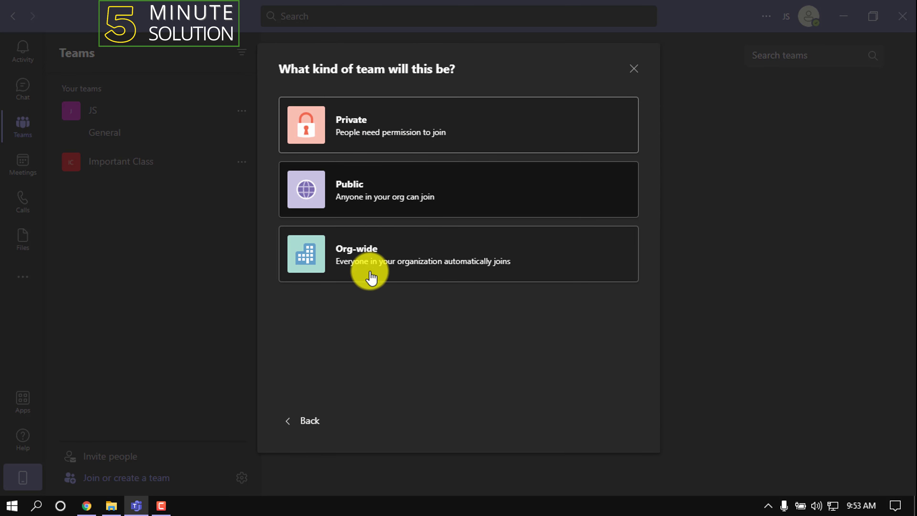
pyautogui.click(394, 208)
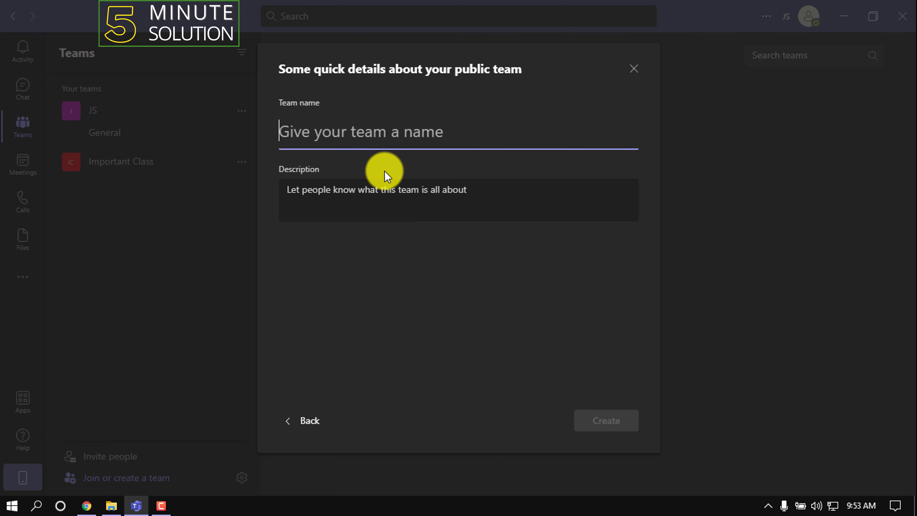
# Step: Name the public team "Online Class", leave its description empty, and create it without adding members
pyautogui.write('Online')
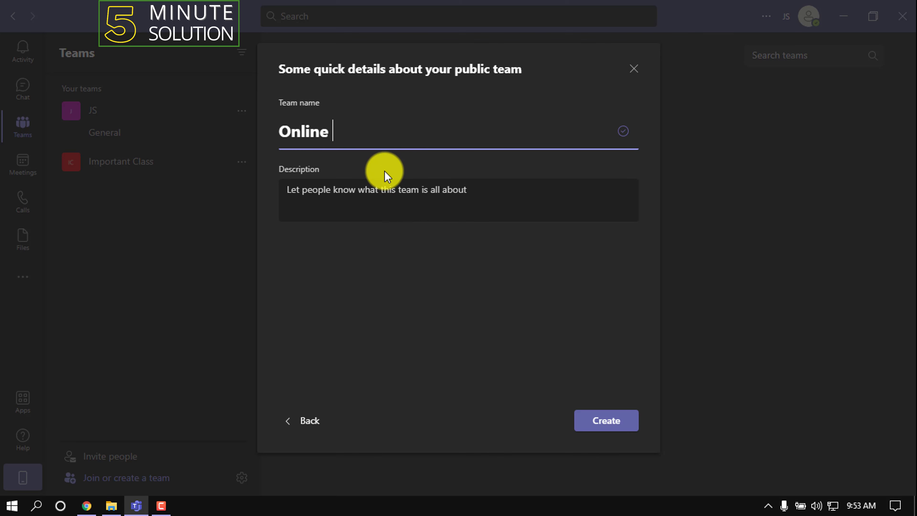
pyautogui.write(' Class')
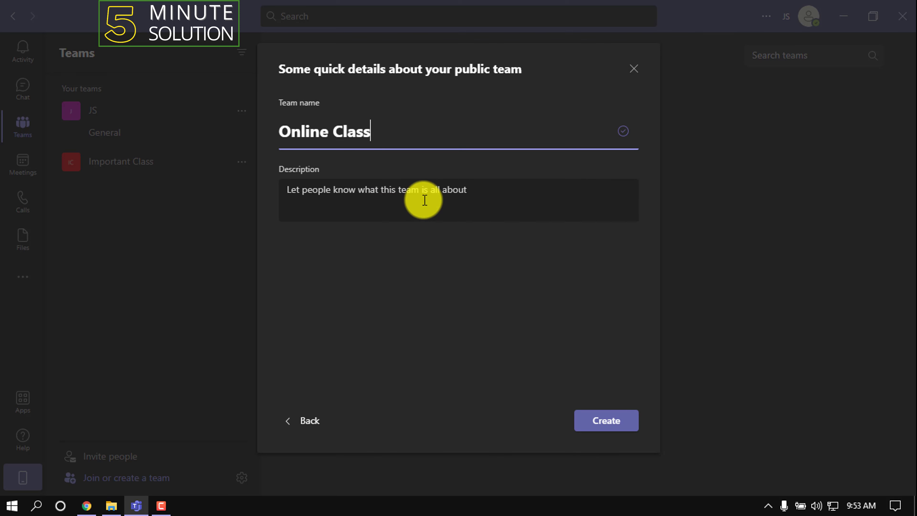
pyautogui.click(399, 210)
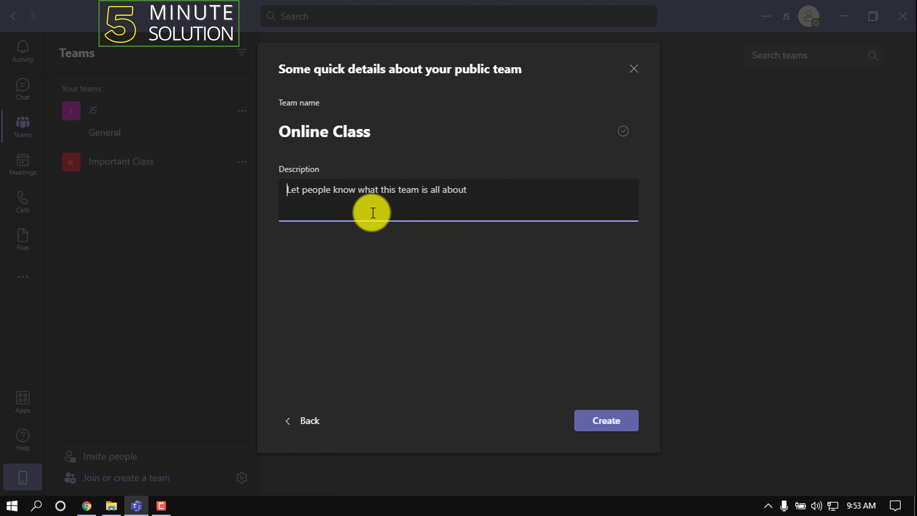
pyautogui.click(607, 426)
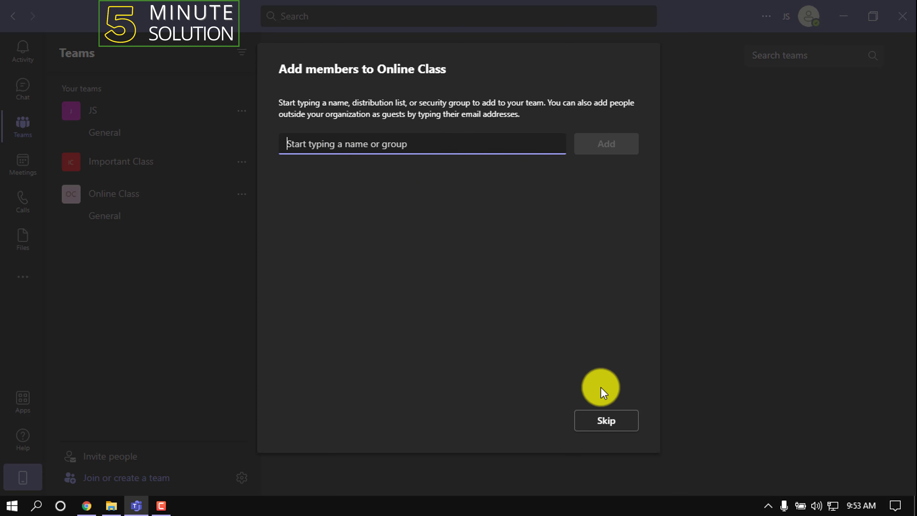
pyautogui.click(605, 421)
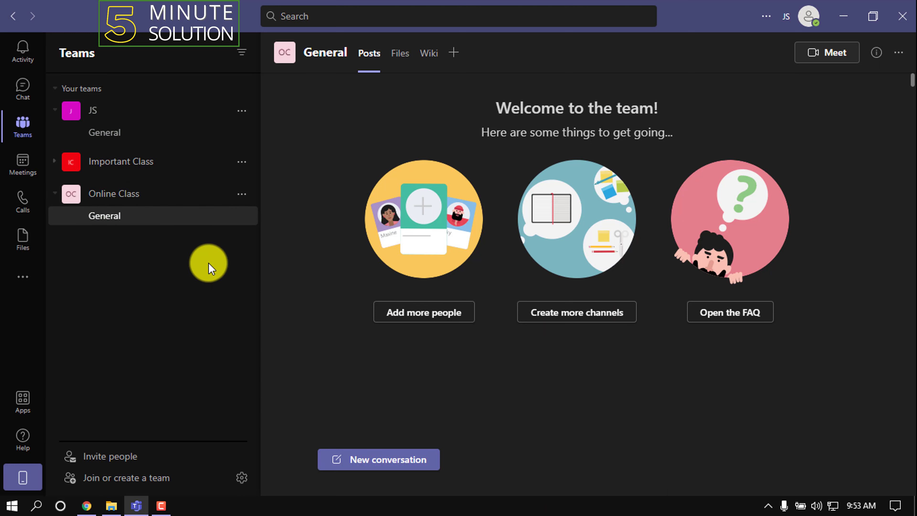
# Step: Look at the form for adding members to Online Class and post "Hi" in its General channel
pyautogui.click(406, 320)
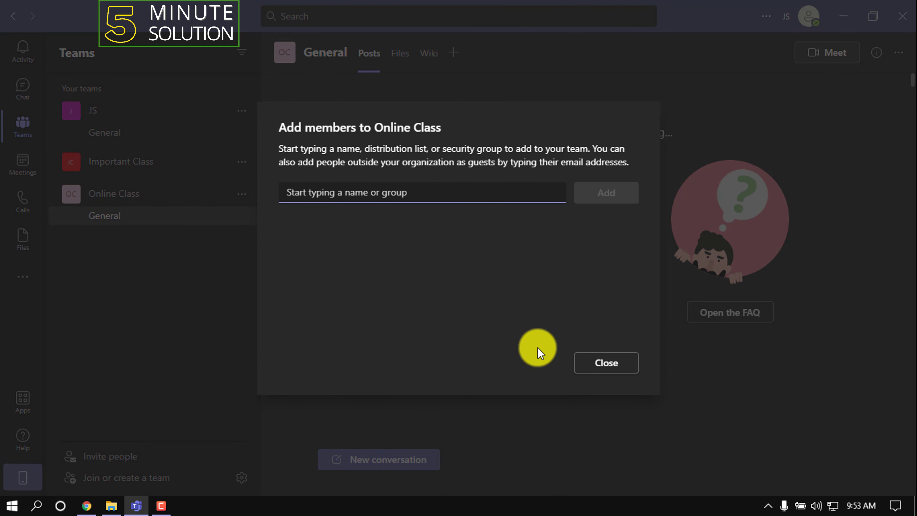
pyautogui.click(597, 365)
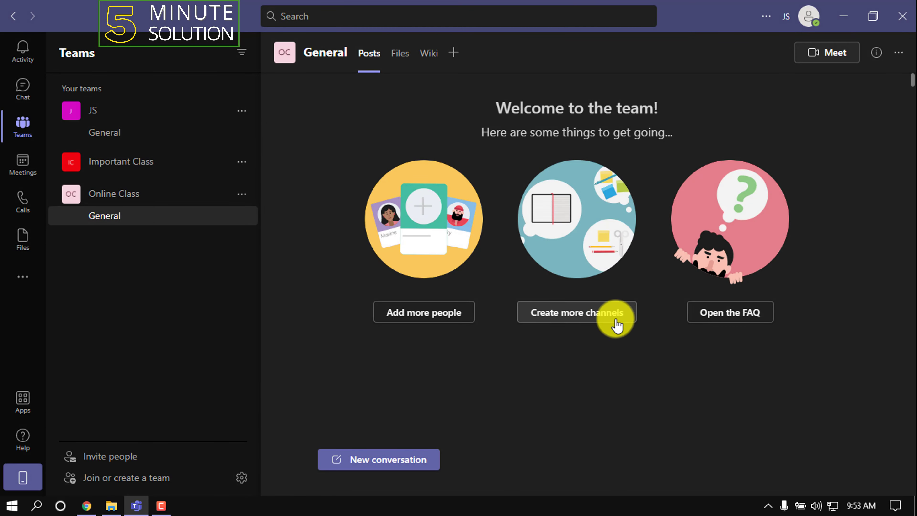
pyautogui.click(379, 462)
pyautogui.write('Hi')
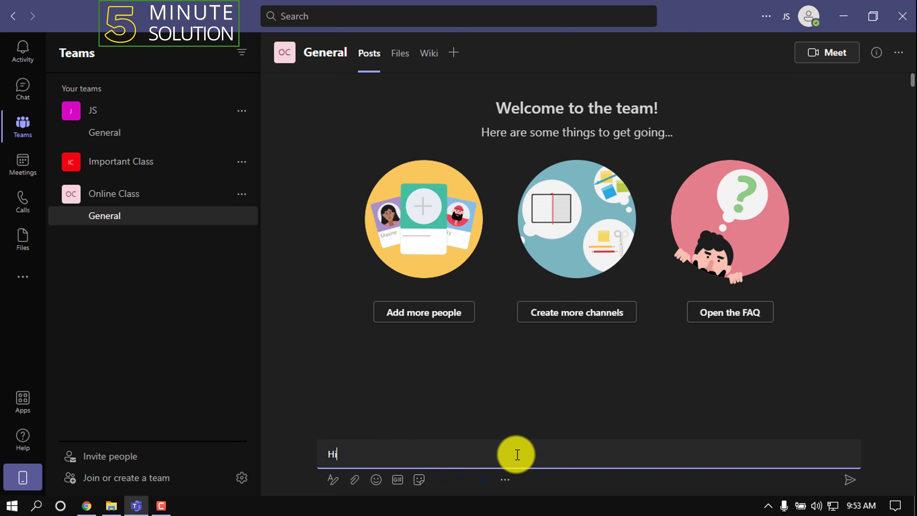
pyautogui.press('Return')
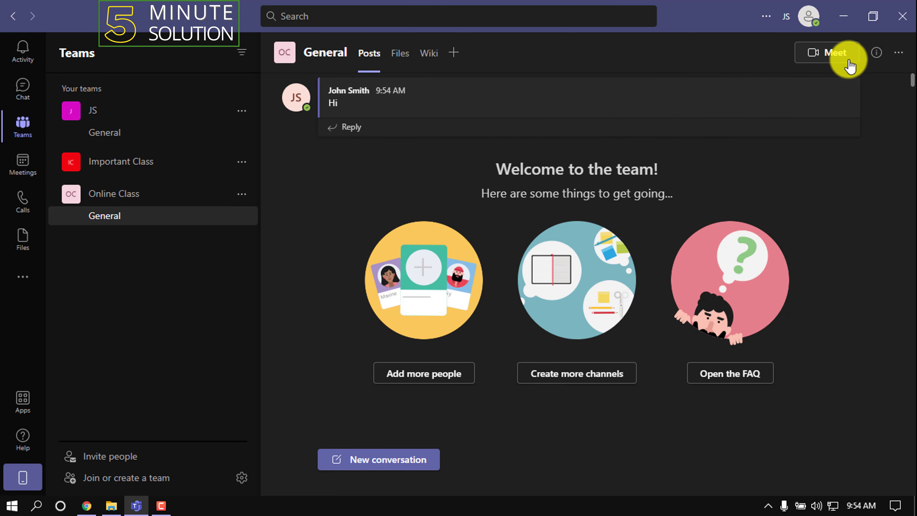
# Step: Start and join a meeting in Online Class's General channel with computer audio, and dismiss the invitation prompt
pyautogui.click(835, 54)
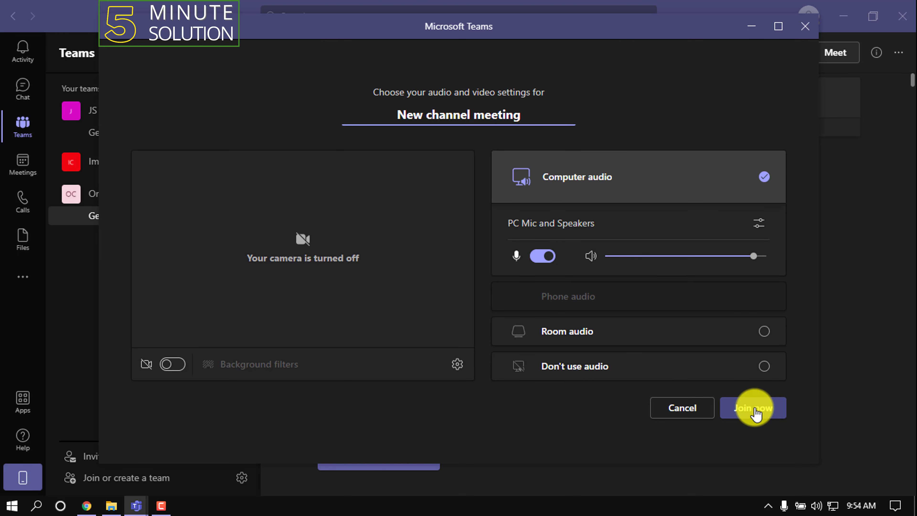
pyautogui.click(755, 411)
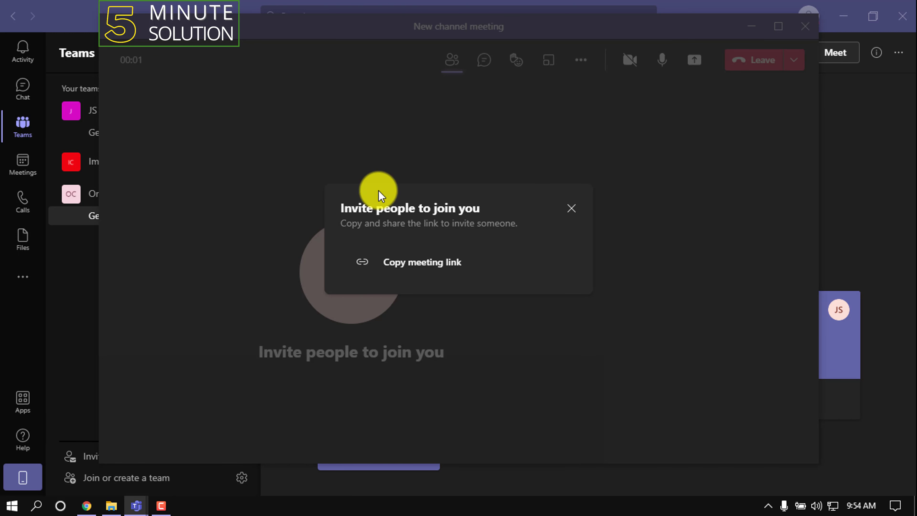
pyautogui.click(572, 211)
# Step: Turn the meeting camera on, mute the microphone, and turn the camera off again
pyautogui.click(632, 67)
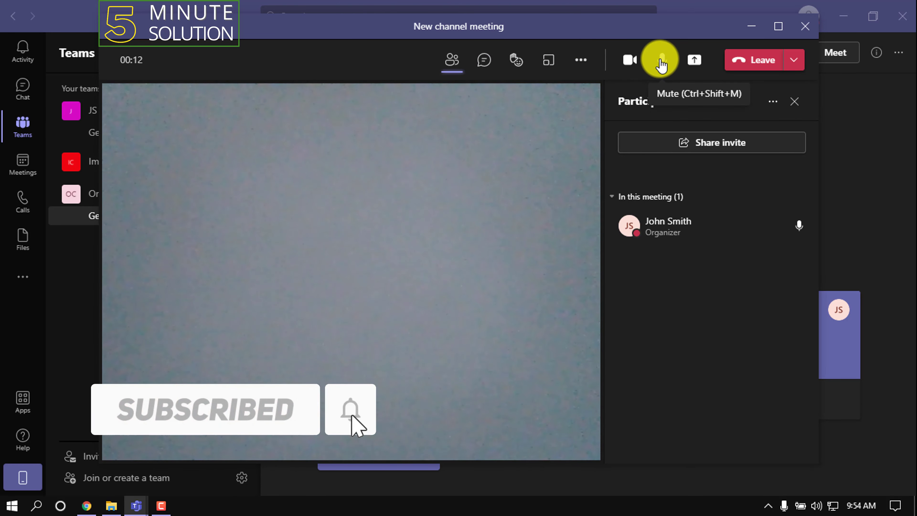
pyautogui.click(661, 66)
pyautogui.click(634, 67)
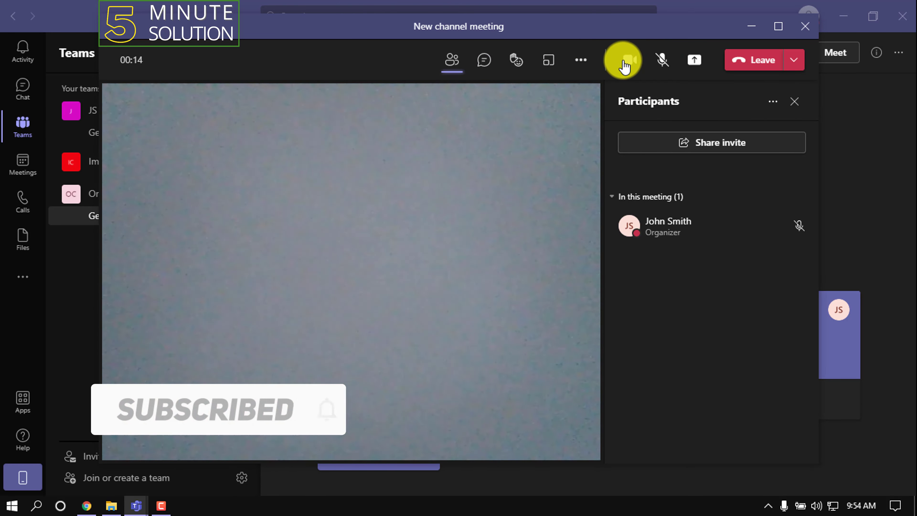
# Step: Review the content sharing choices and the additional meeting actions, and leave the channel meeting
pyautogui.click(695, 62)
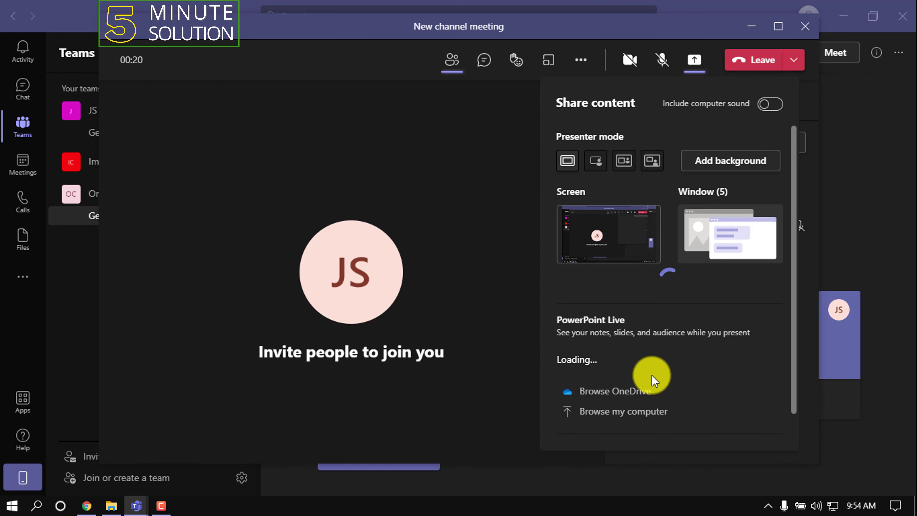
pyautogui.click(694, 60)
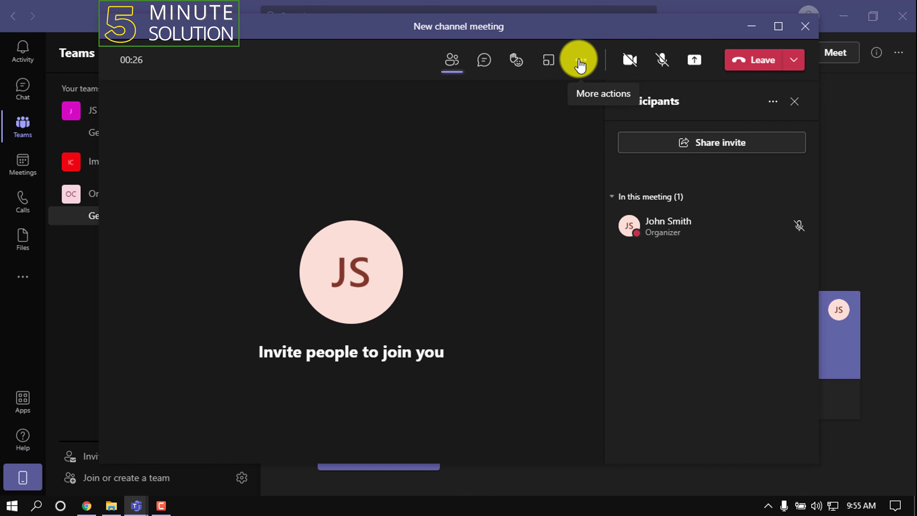
pyautogui.click(579, 62)
pyautogui.scroll(-2, 674, 426)
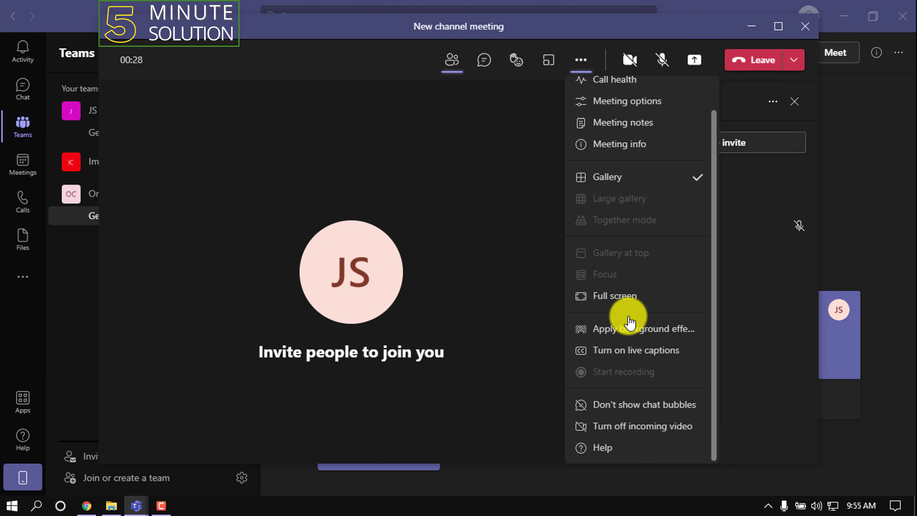
pyautogui.scroll(2, 628, 318)
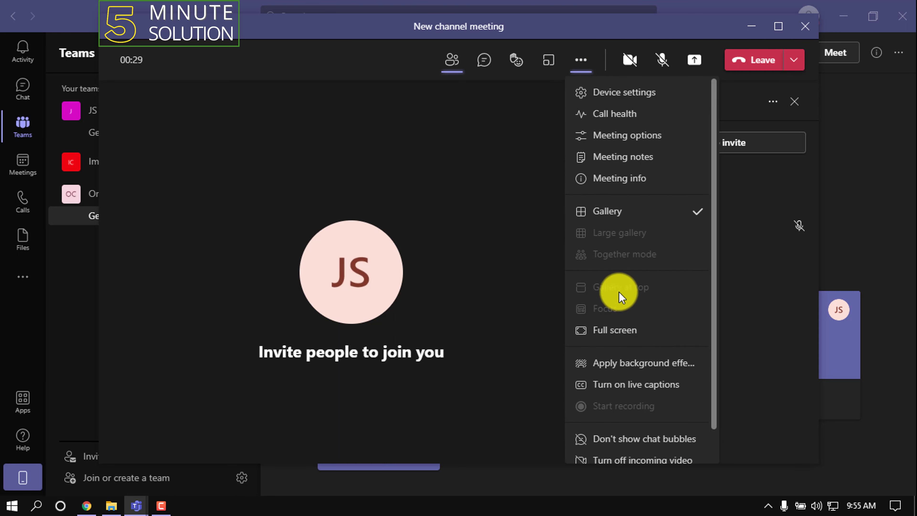
pyautogui.click(578, 63)
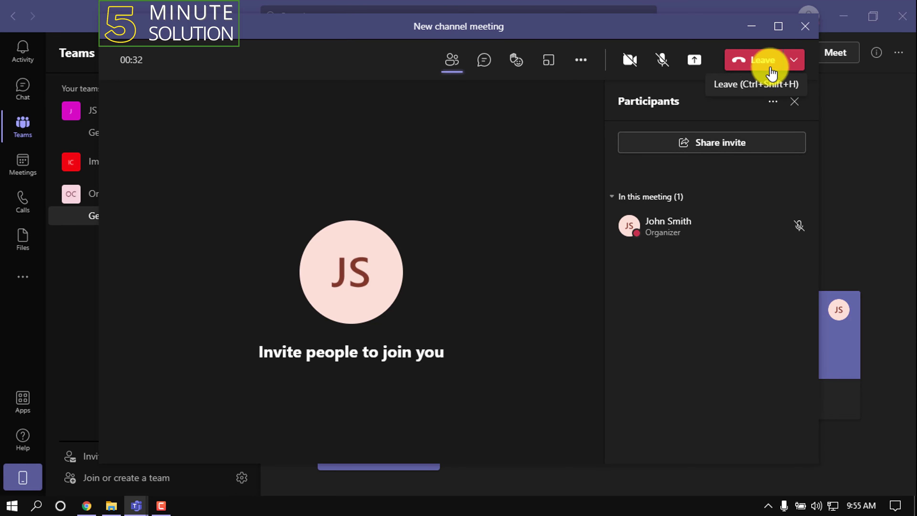
pyautogui.click(753, 64)
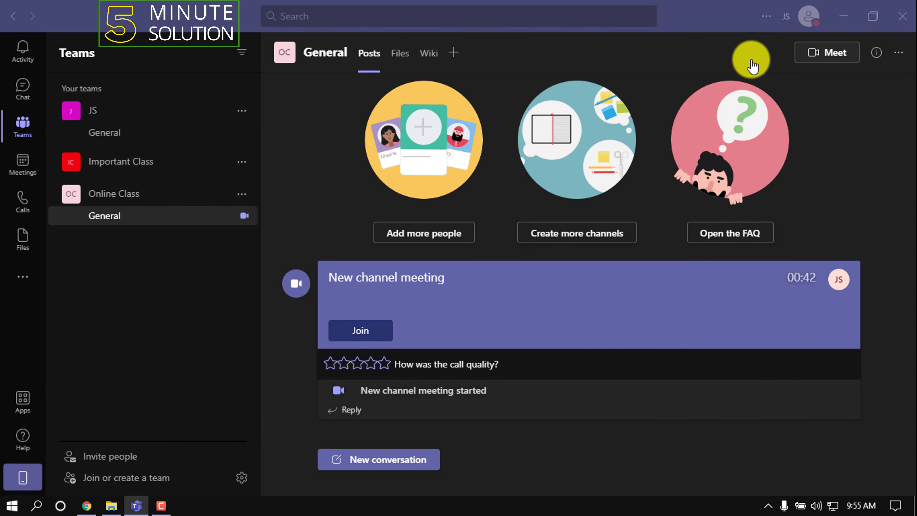
# Step: Delete the Online Class team, acknowledging that everything in it will be deleted
pyautogui.click(241, 195)
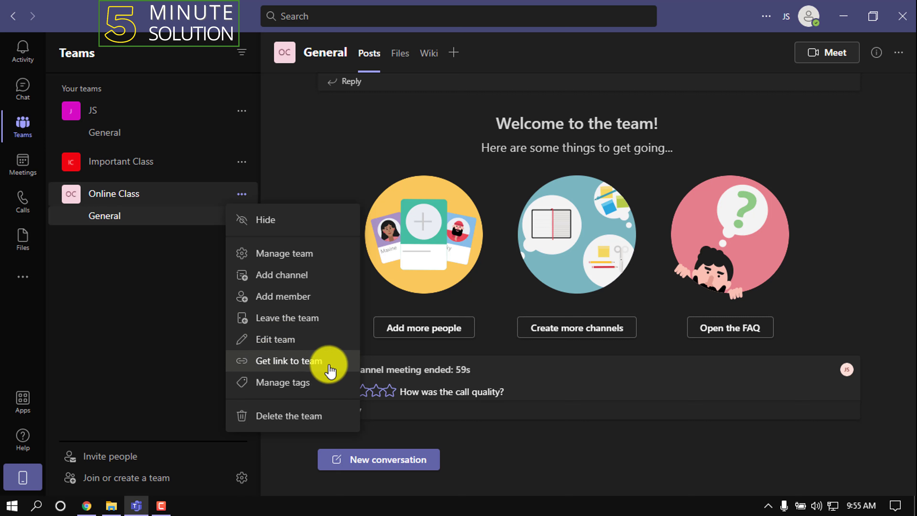
pyautogui.click(287, 419)
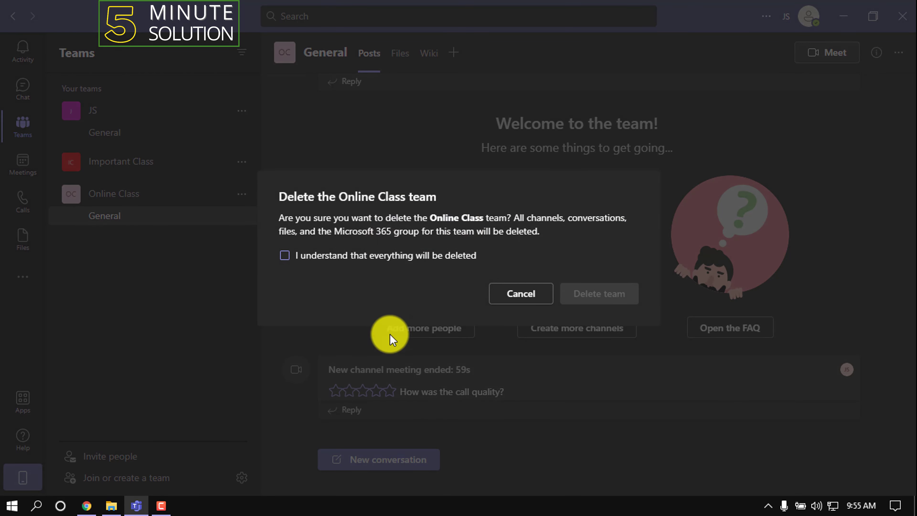
pyautogui.click(303, 255)
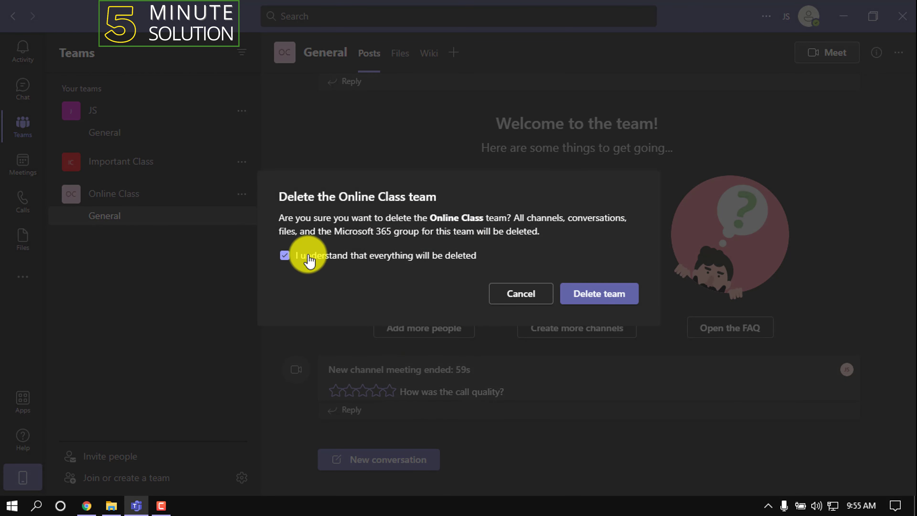
pyautogui.click(600, 293)
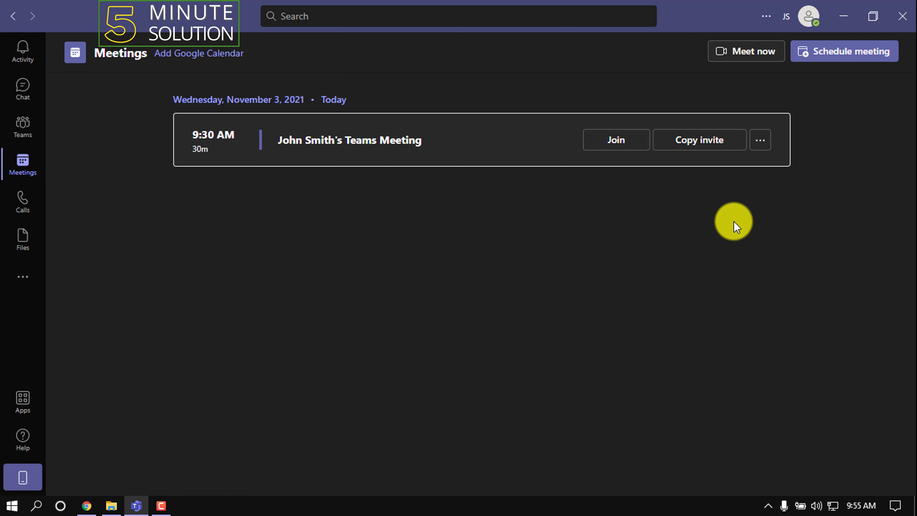
# Step: Schedule a meeting titled "Important class" for 11/3/2021 from 10:00 to 10:30 AM and copy its invitation
pyautogui.click(833, 54)
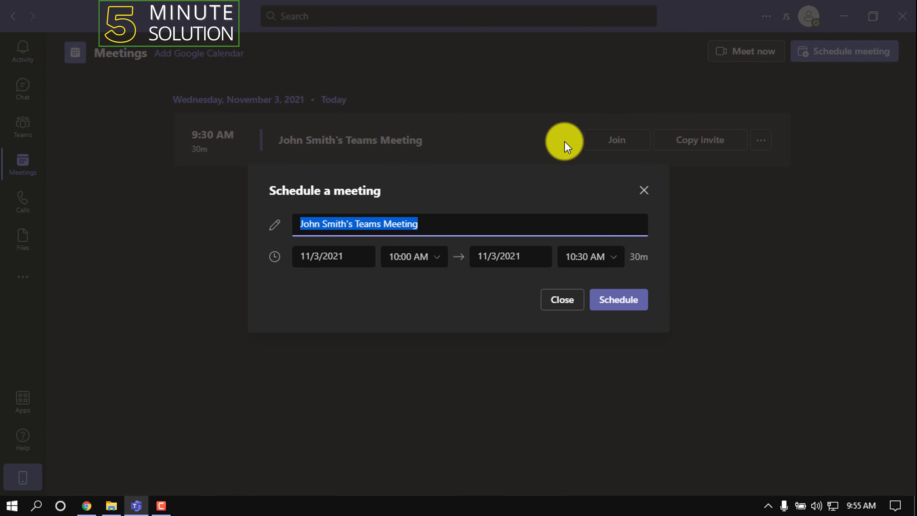
pyautogui.click(390, 223)
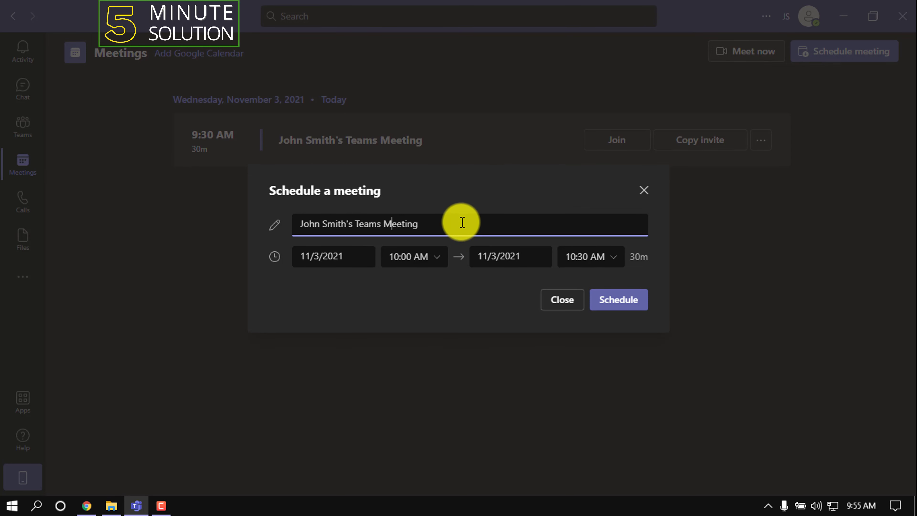
pyautogui.moveTo(463, 223); pyautogui.dragTo(144, 229)
pyautogui.write('Important c')
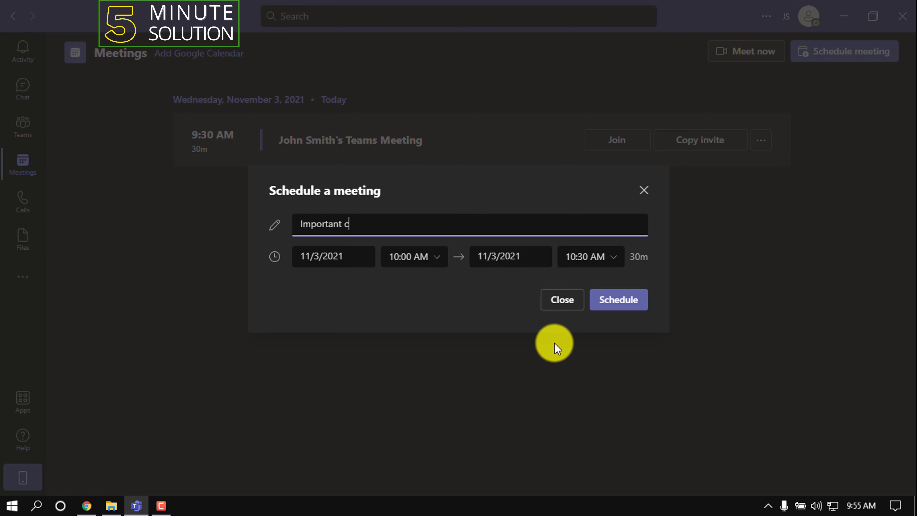
pyautogui.write('lass')
pyautogui.click(314, 257)
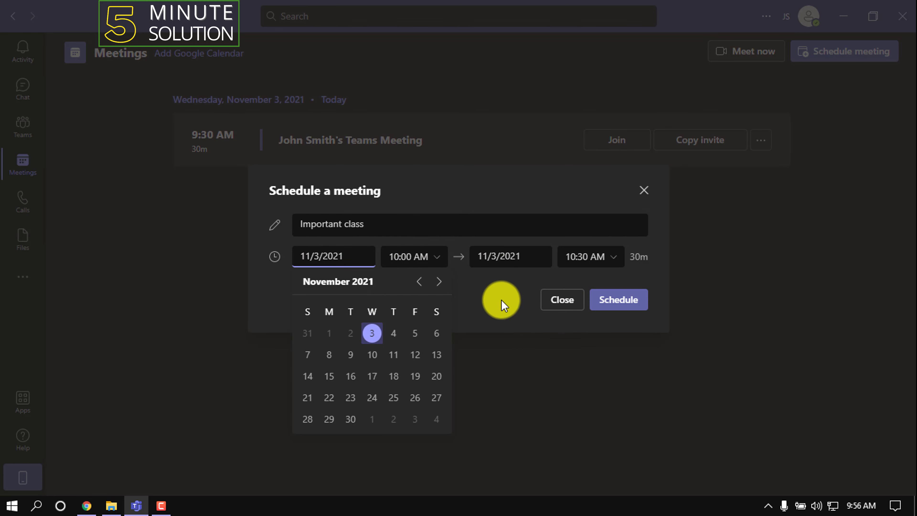
pyautogui.click(602, 307)
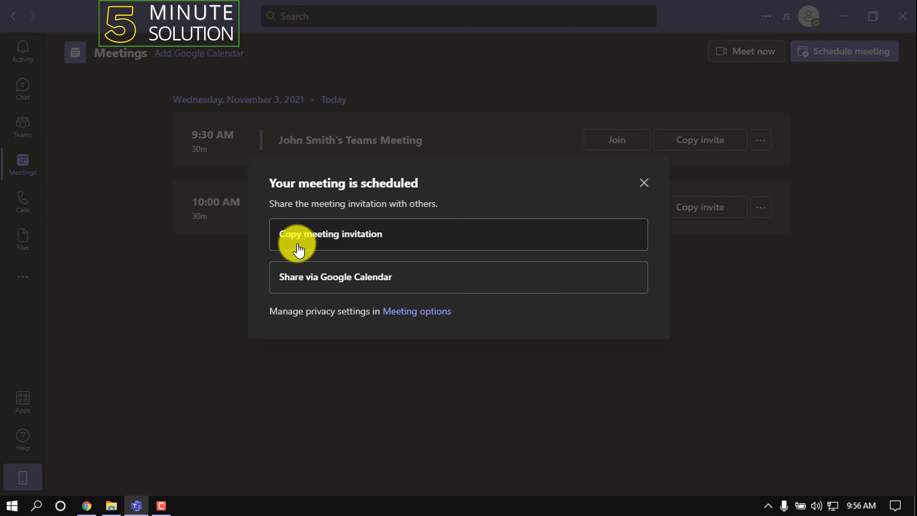
pyautogui.click(349, 248)
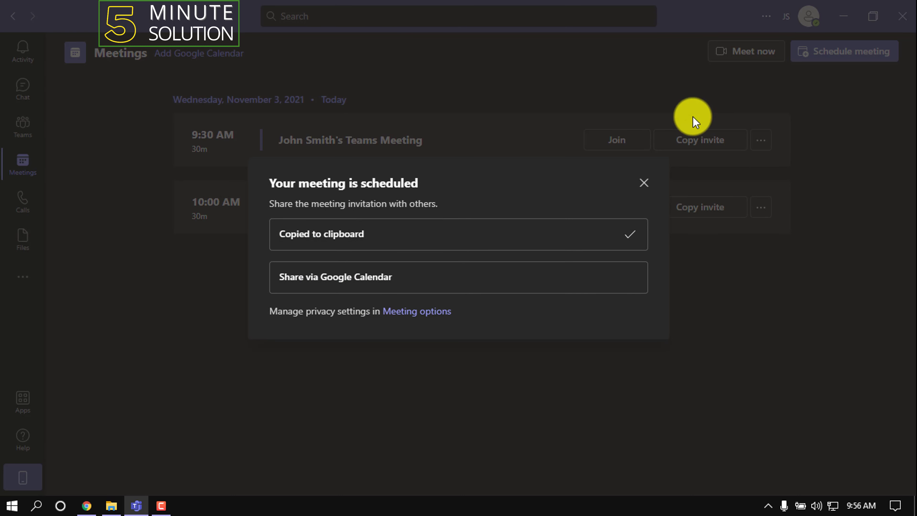
pyautogui.click(646, 181)
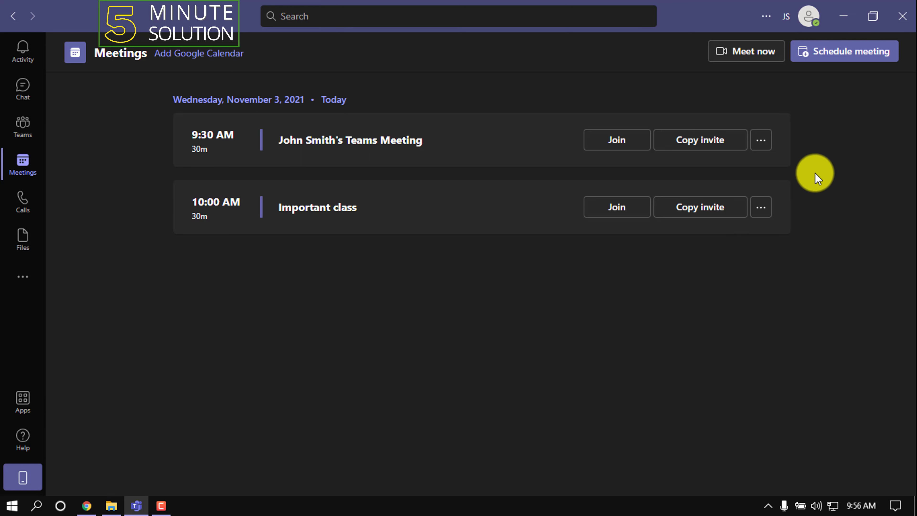
# Step: Delete the 9:30 AM meeting from the meetings list
pyautogui.click(756, 142)
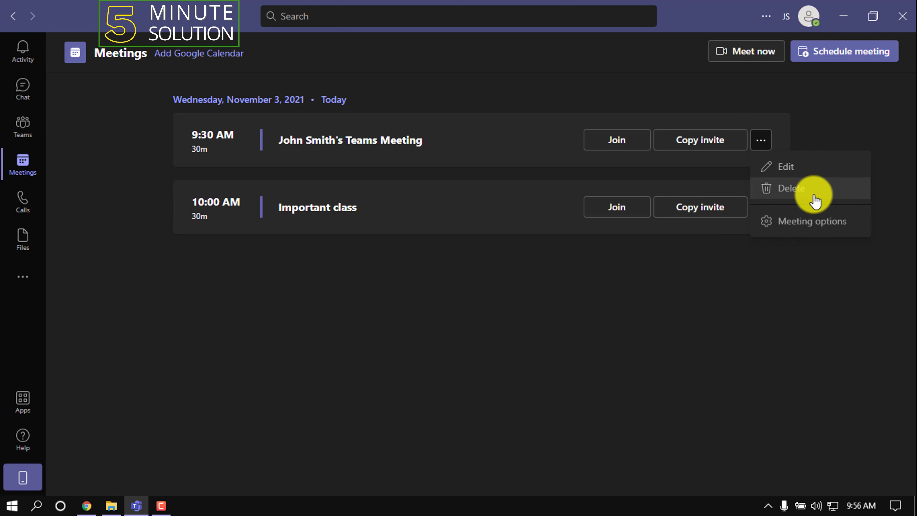
pyautogui.click(806, 197)
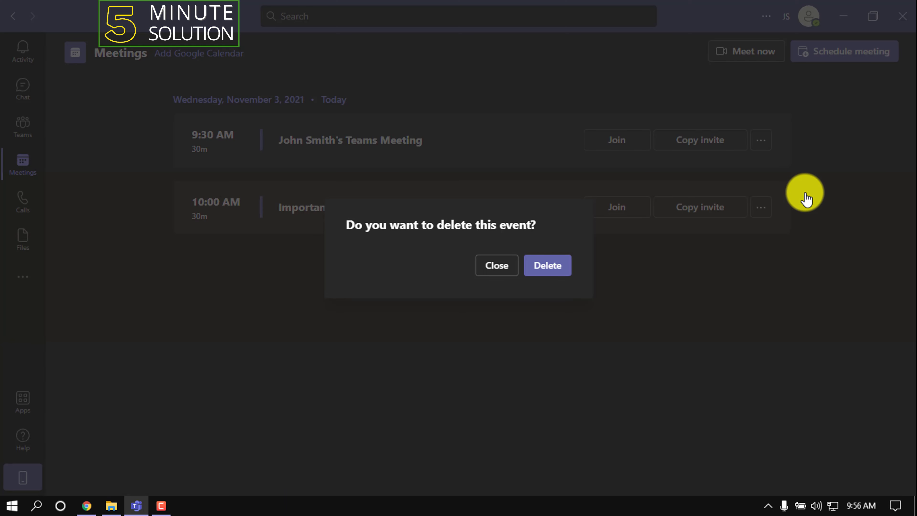
pyautogui.click(553, 280)
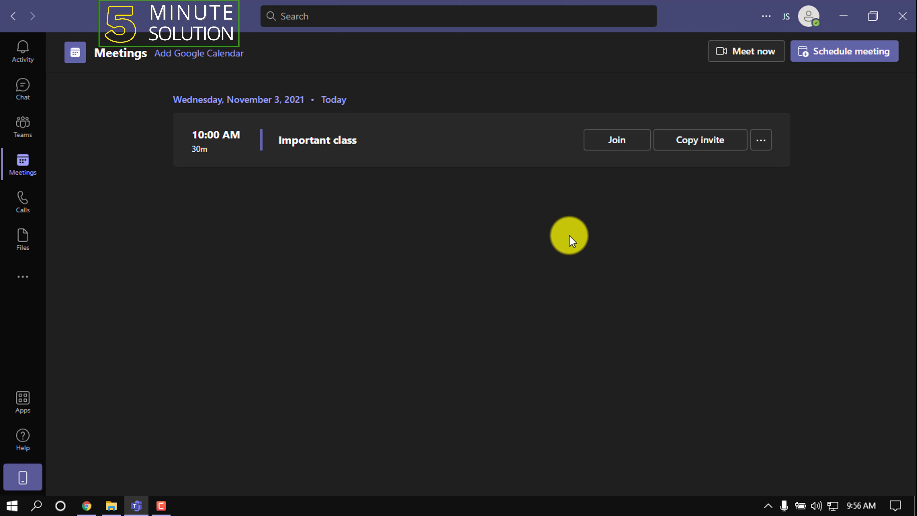
# Step: Start and join an instant meeting with computer audio, copy its meeting link, and dismiss the invitation prompt
pyautogui.click(739, 58)
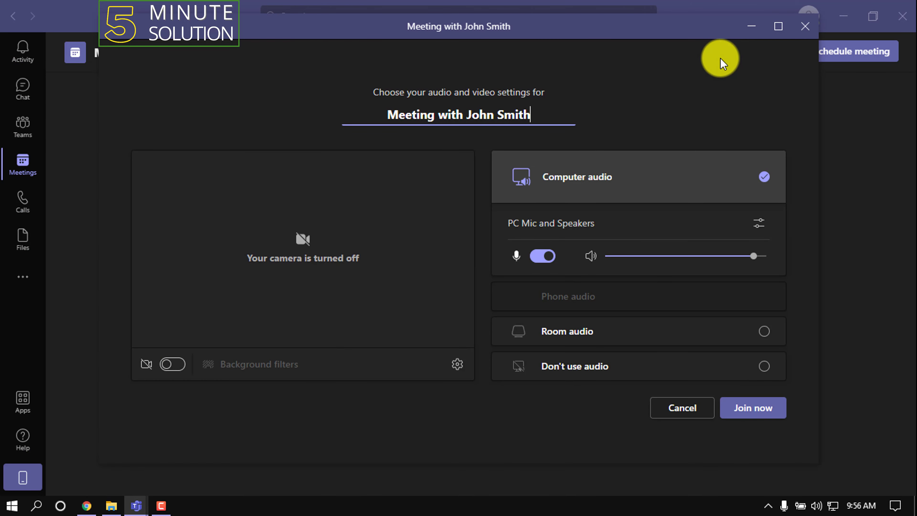
pyautogui.click(762, 412)
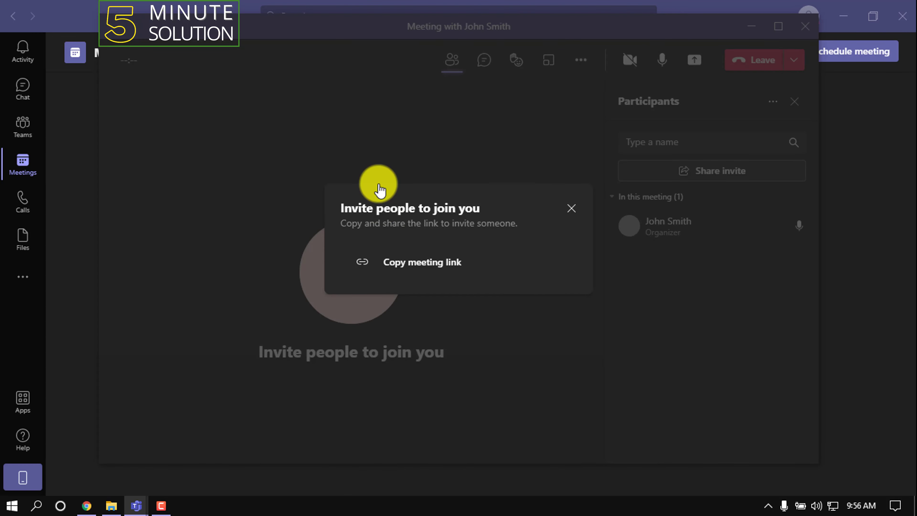
pyautogui.click(423, 263)
pyautogui.click(571, 211)
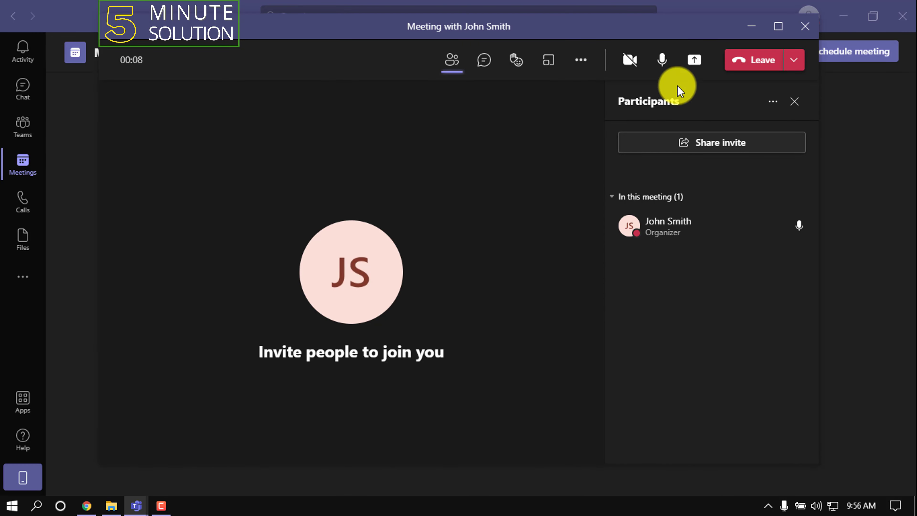
# Step: Turn the meeting camera on and apply the Traditional Office 1 background effect to the video
pyautogui.click(579, 65)
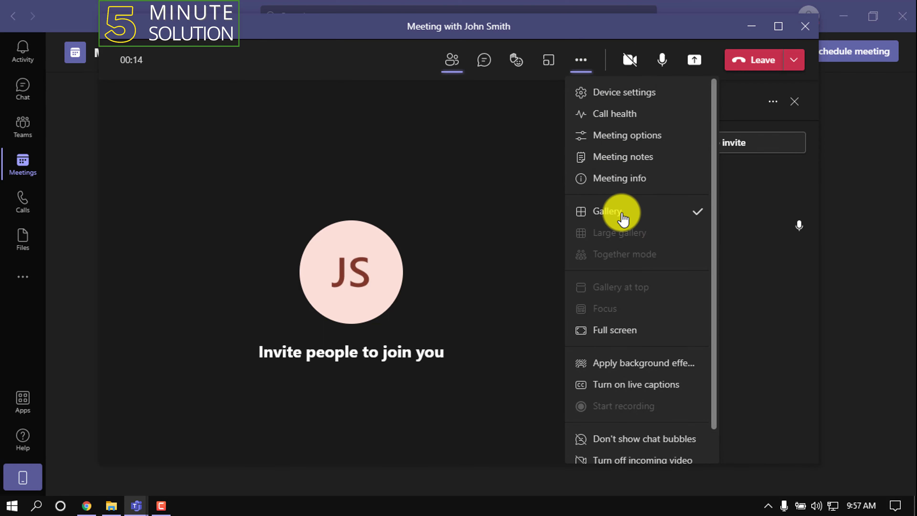
pyautogui.scroll(-2, 614, 276)
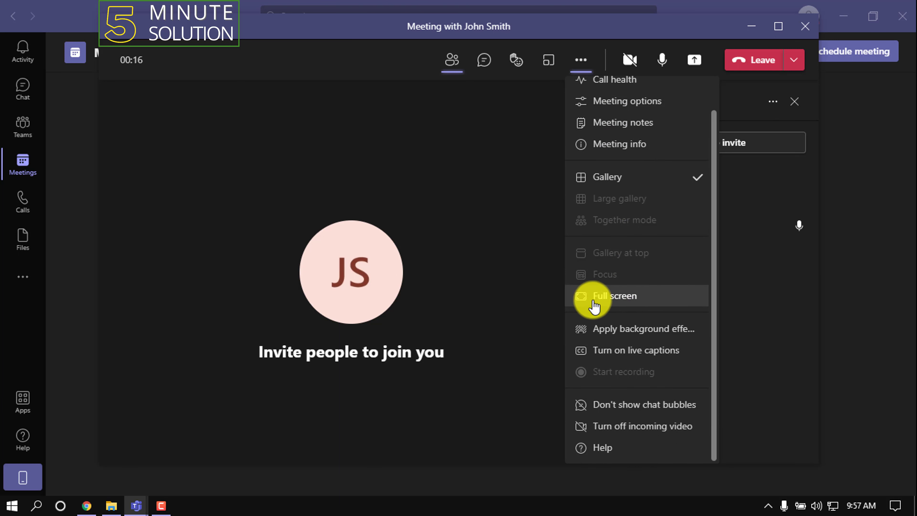
pyautogui.click(681, 338)
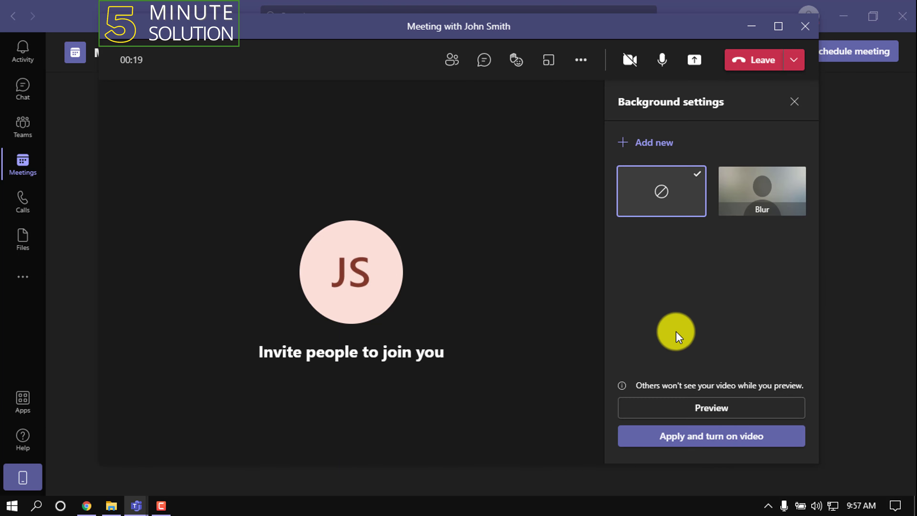
pyautogui.click(623, 56)
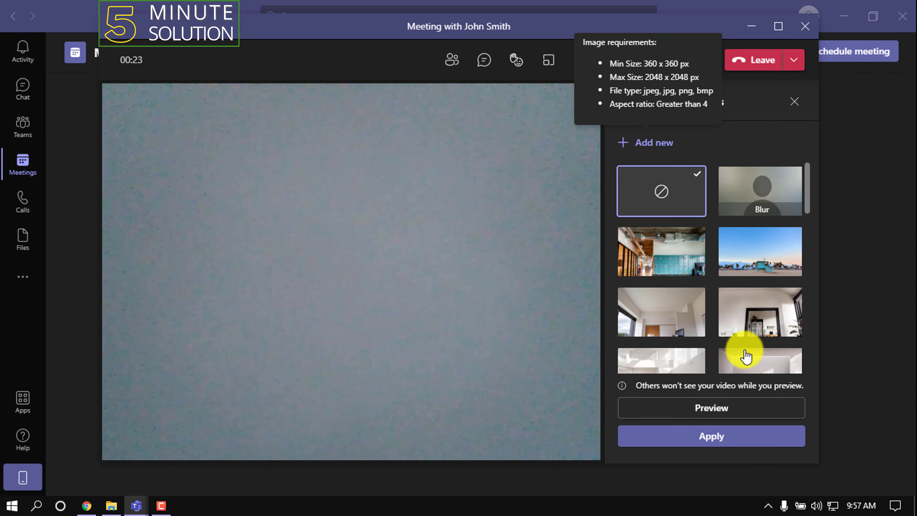
pyautogui.scroll(-2, 743, 352)
pyautogui.click(667, 244)
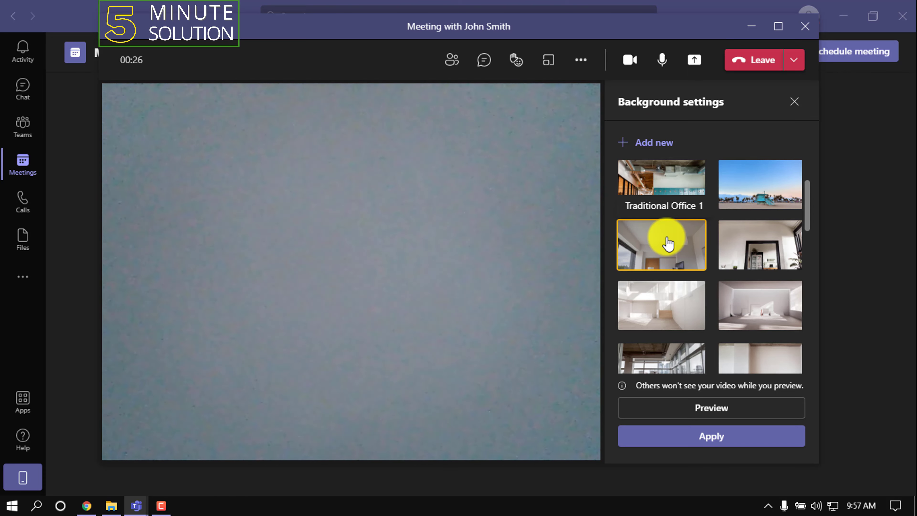
pyautogui.click(718, 447)
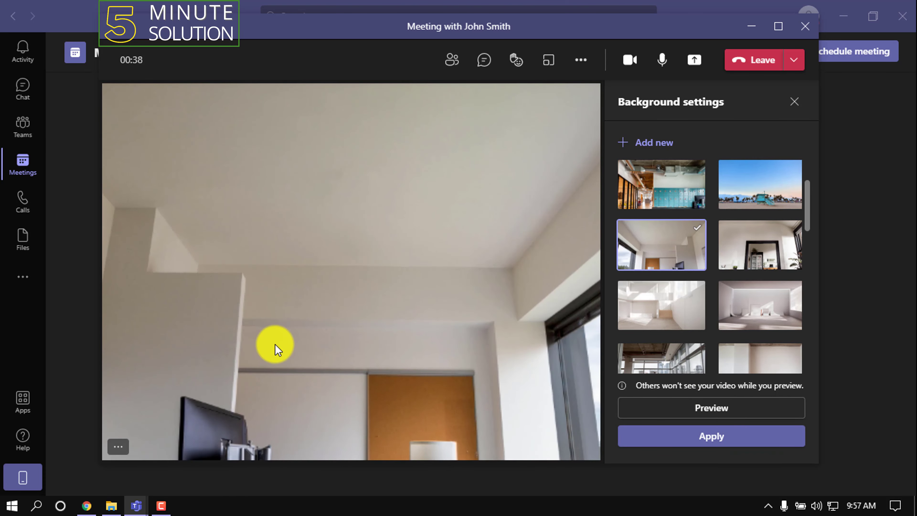
pyautogui.click(796, 102)
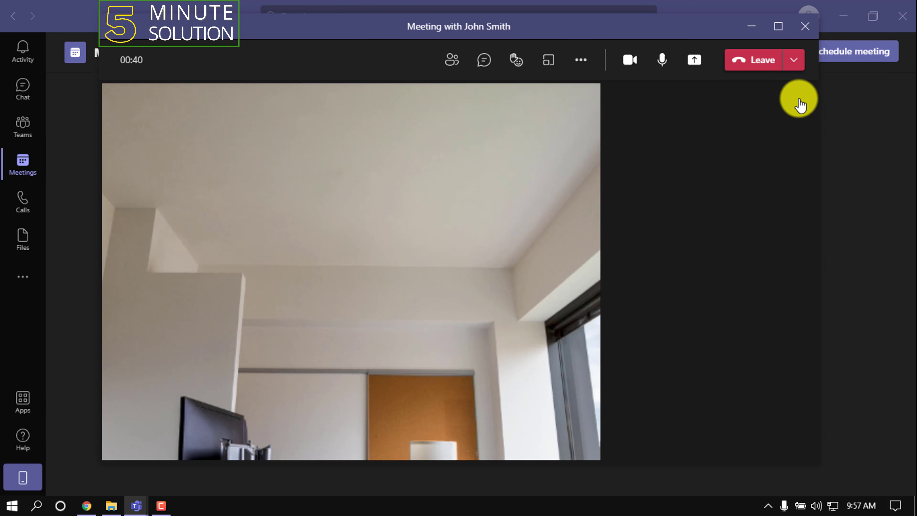
# Step: Review the additional meeting actions and leave the instant meeting
pyautogui.click(583, 66)
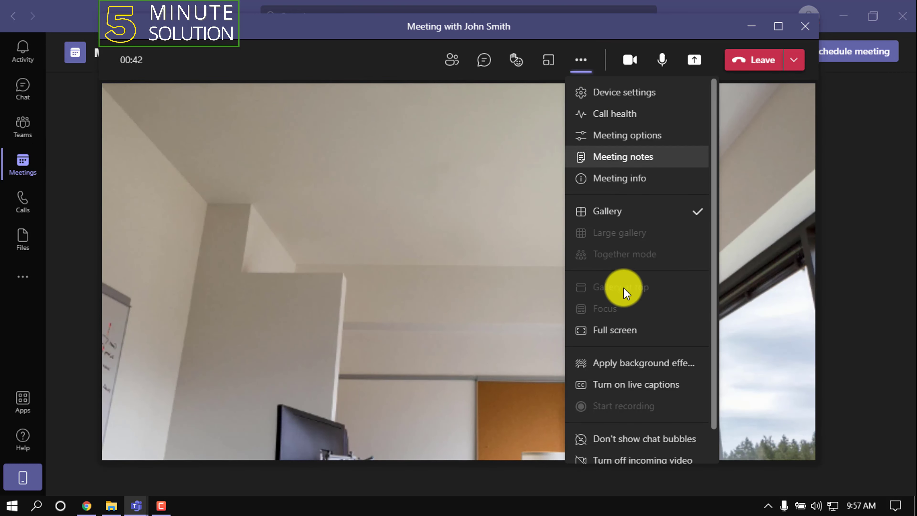
pyautogui.scroll(-1, 628, 307)
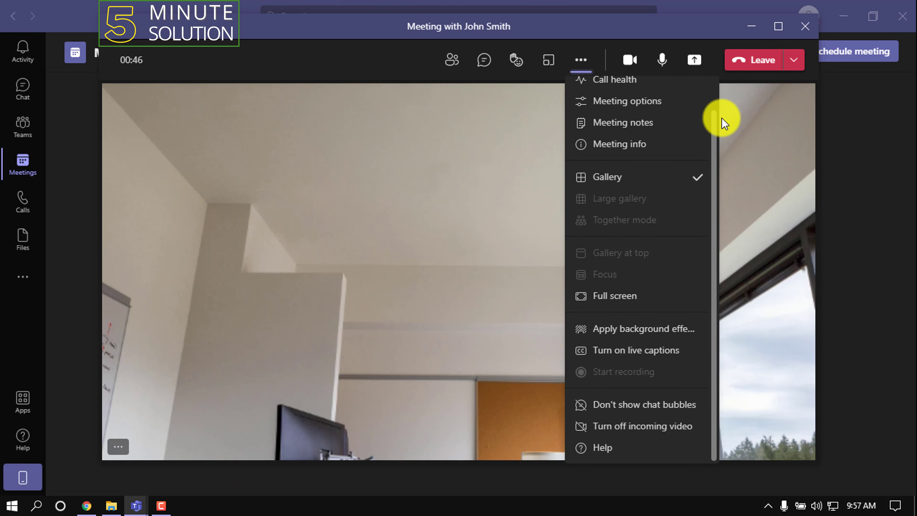
pyautogui.click(588, 69)
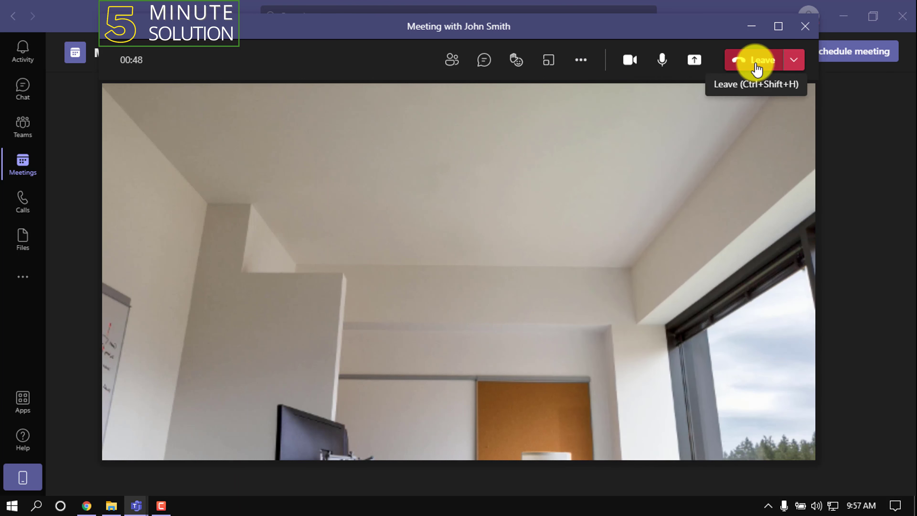
pyautogui.click(756, 65)
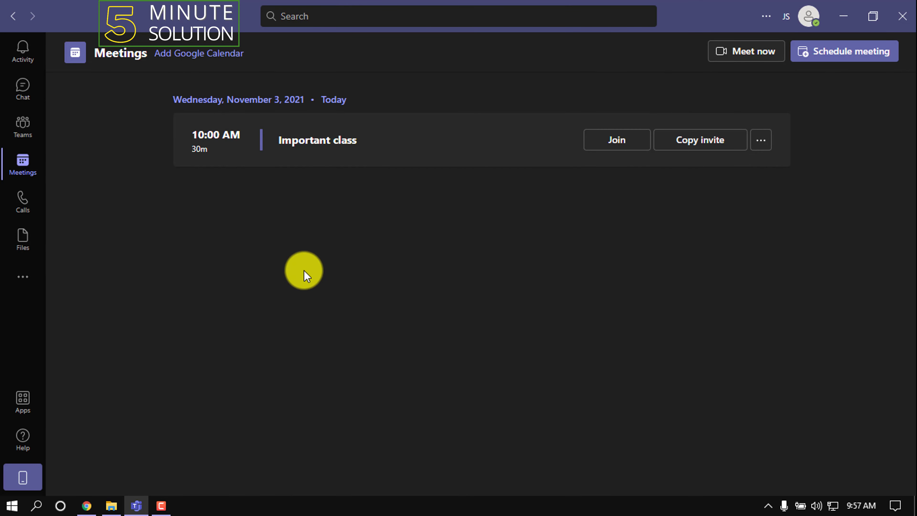
# Step: Look through the missed, incoming and voicemail entries in the call history
pyautogui.click(14, 211)
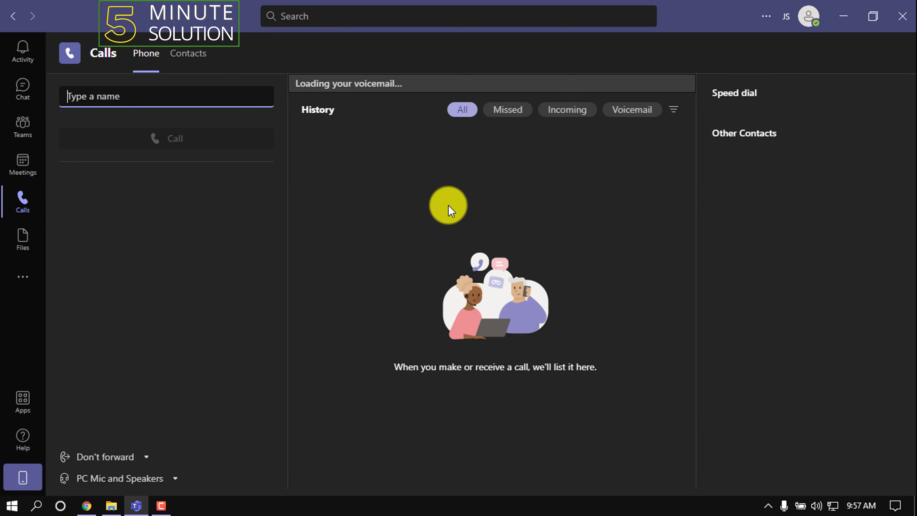
pyautogui.click(504, 91)
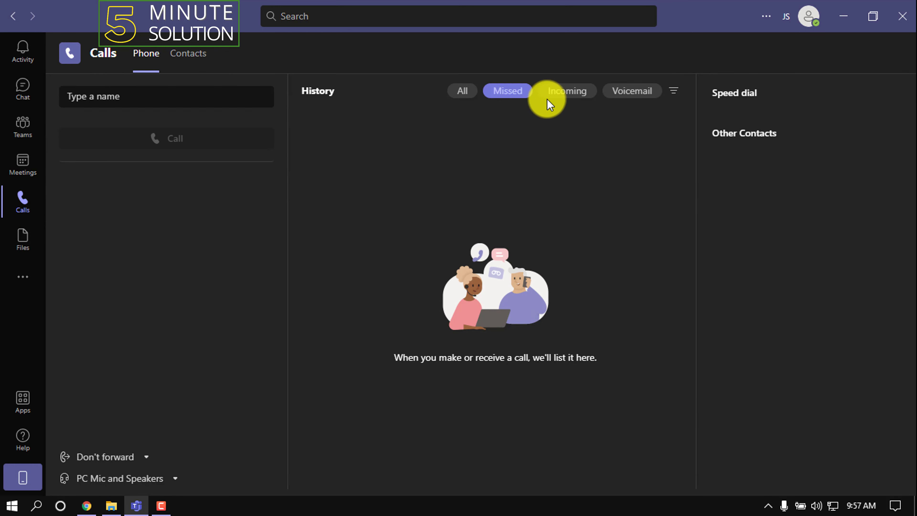
pyautogui.click(570, 94)
pyautogui.click(647, 93)
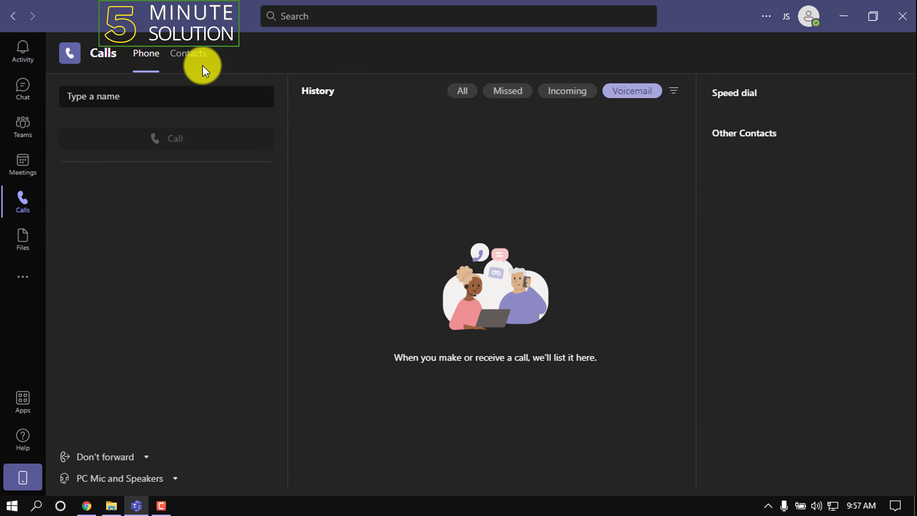
# Step: Add a new calling contact using the contact's phone number
pyautogui.click(189, 60)
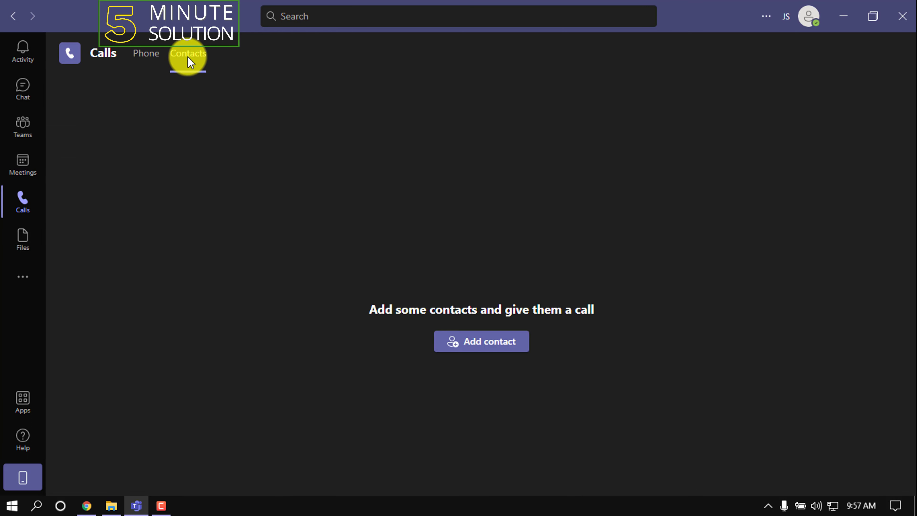
pyautogui.click(490, 342)
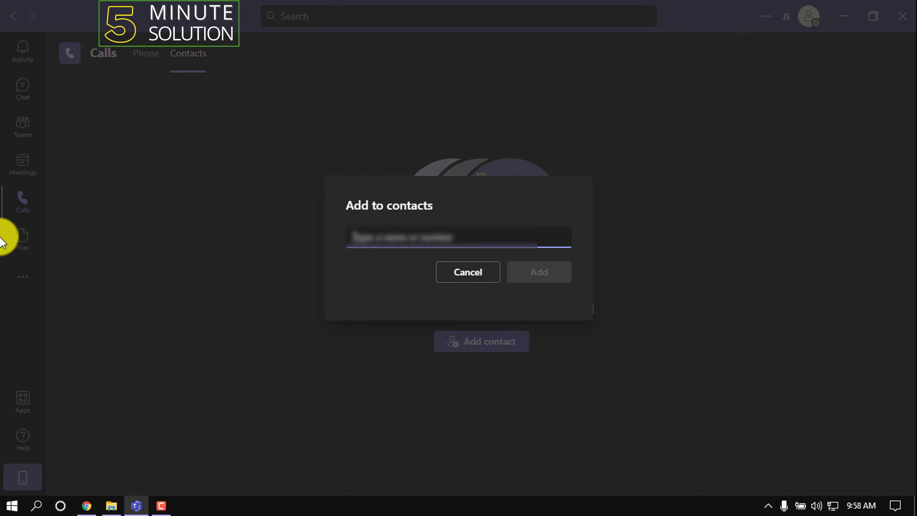
pyautogui.write('and')
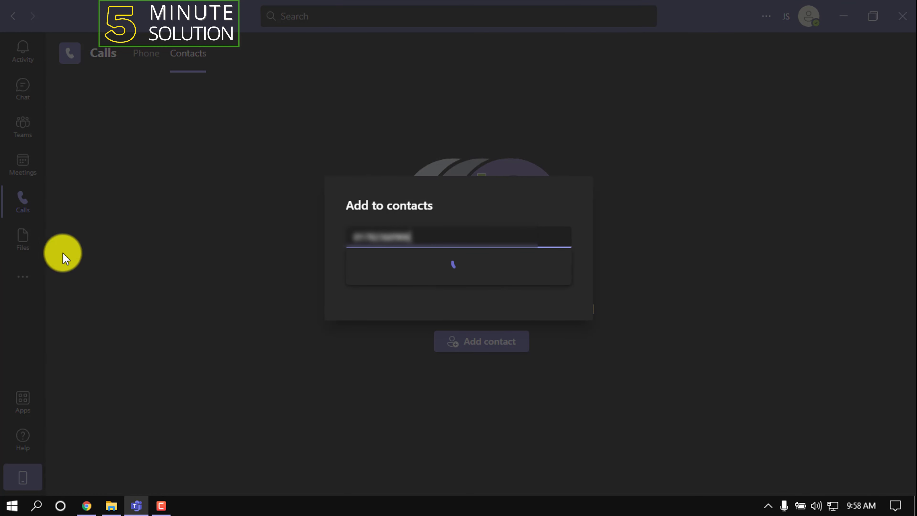
pyautogui.click(431, 266)
pyautogui.click(420, 249)
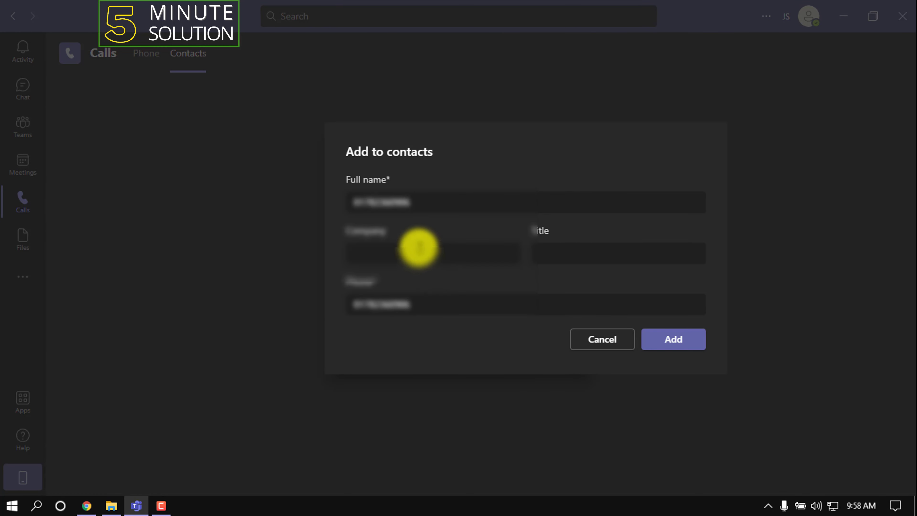
pyautogui.click(668, 349)
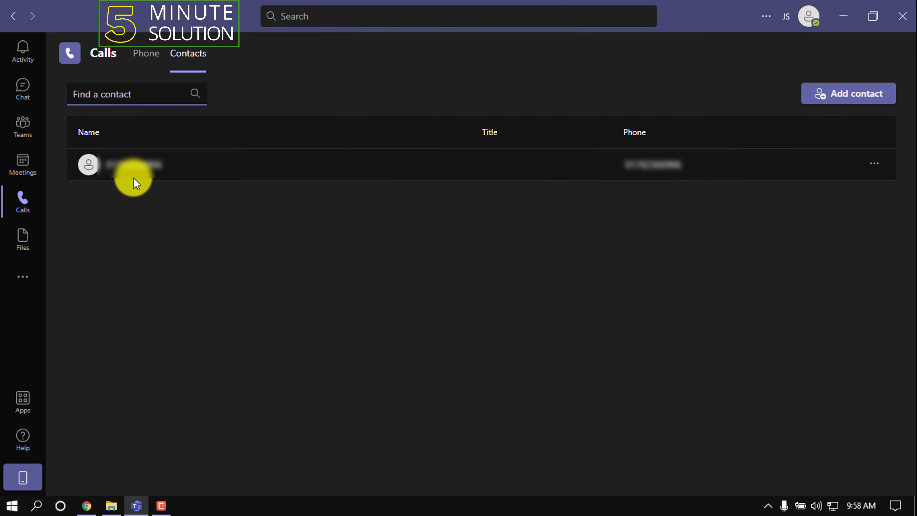
# Step: Remove the newly added contact from the calling contacts
pyautogui.click(876, 163)
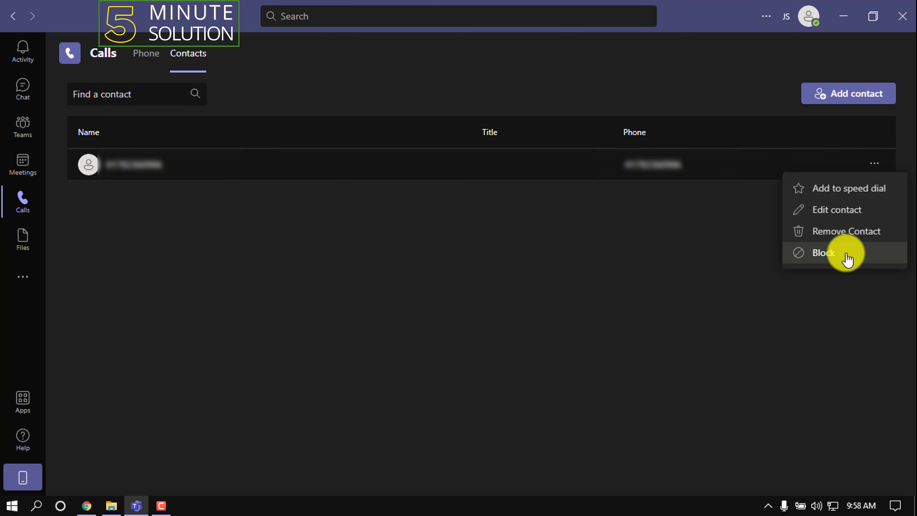
pyautogui.click(830, 232)
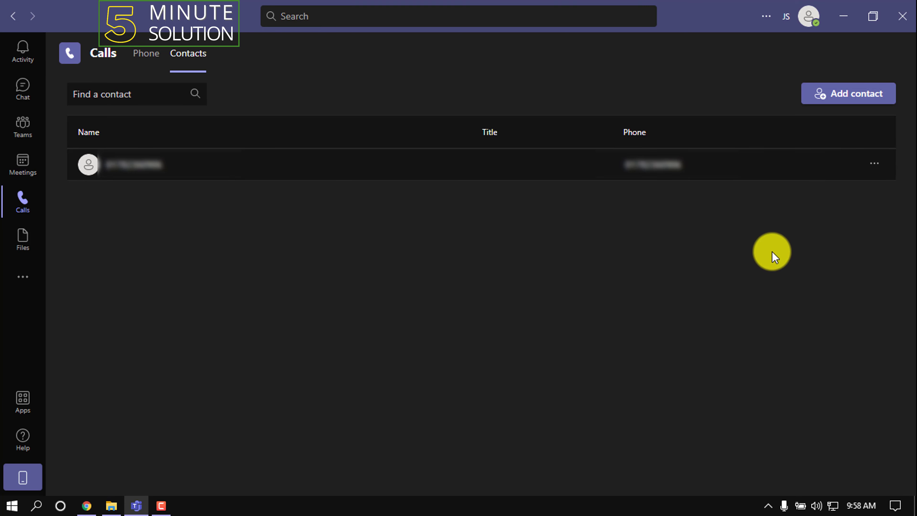
pyautogui.click(632, 277)
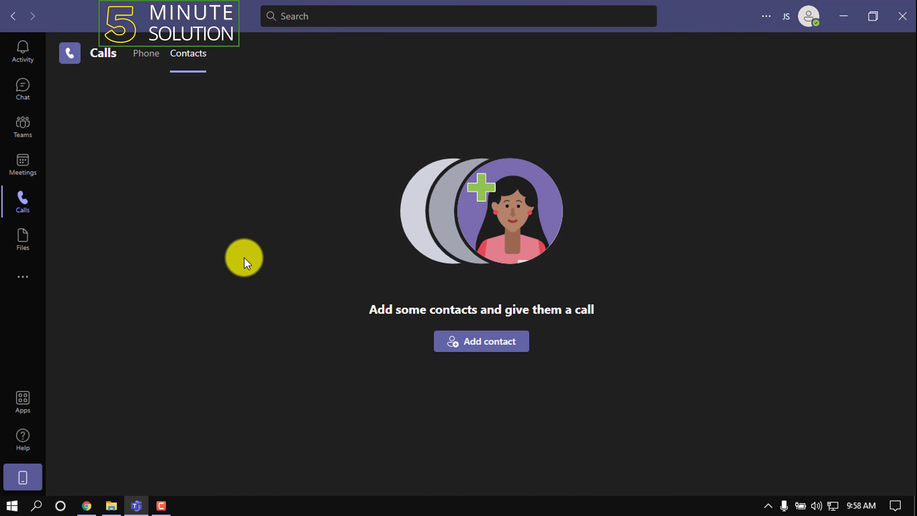
# Step: Review the General settings for theme, application behaviour, new chat window and language, and close the settings
pyautogui.click(765, 16)
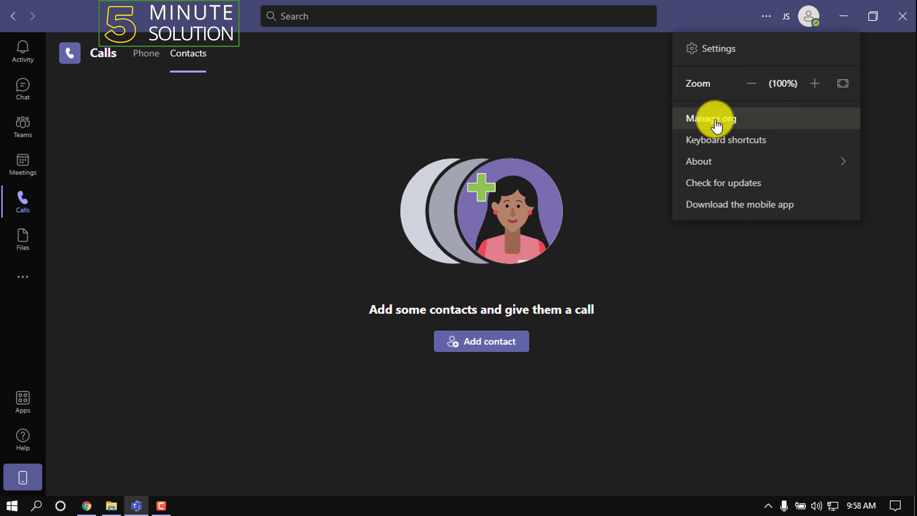
pyautogui.click(726, 40)
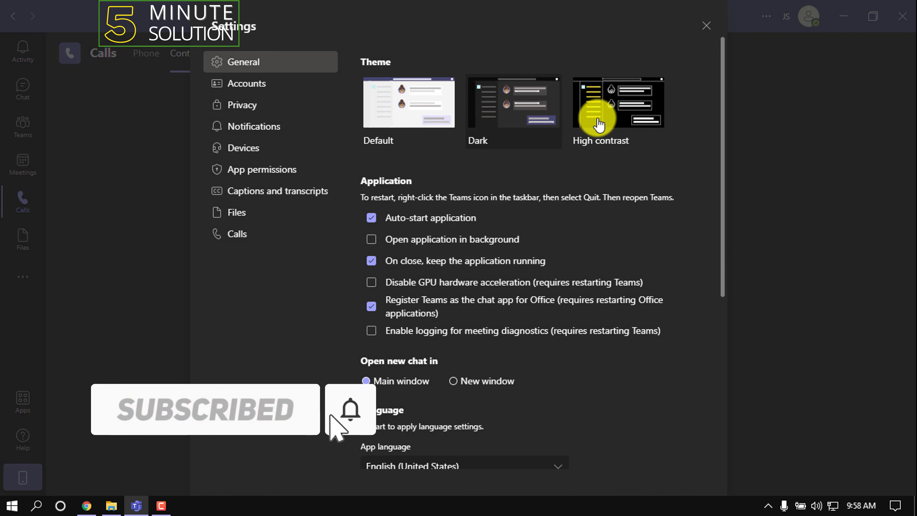
pyautogui.scroll(-3, 463, 280)
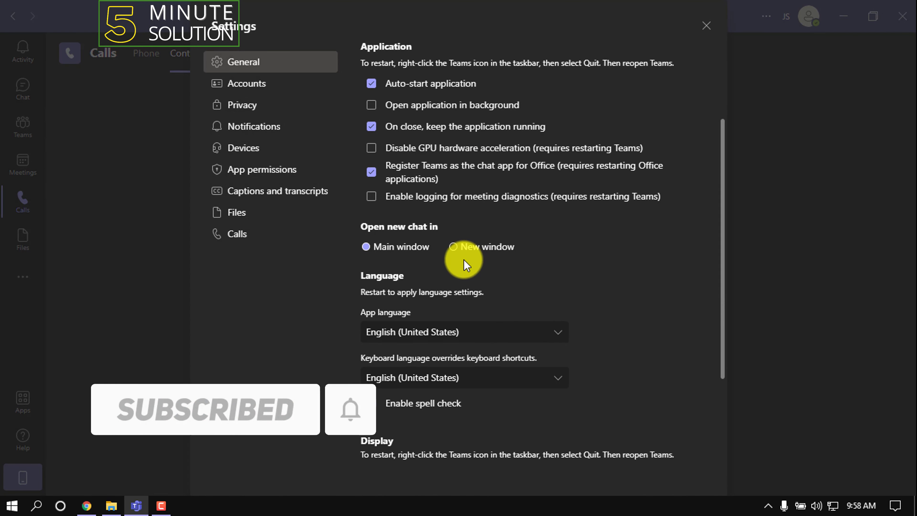
pyautogui.scroll(3, 466, 257)
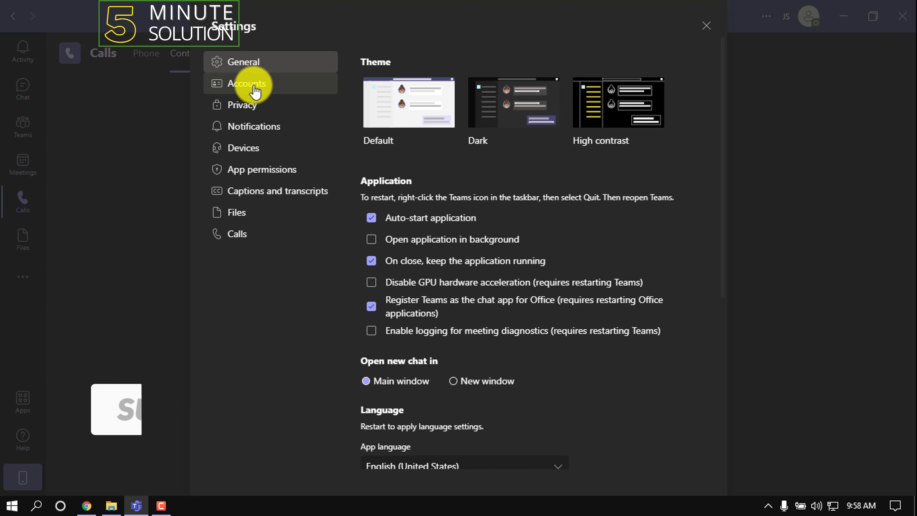
pyautogui.click(706, 26)
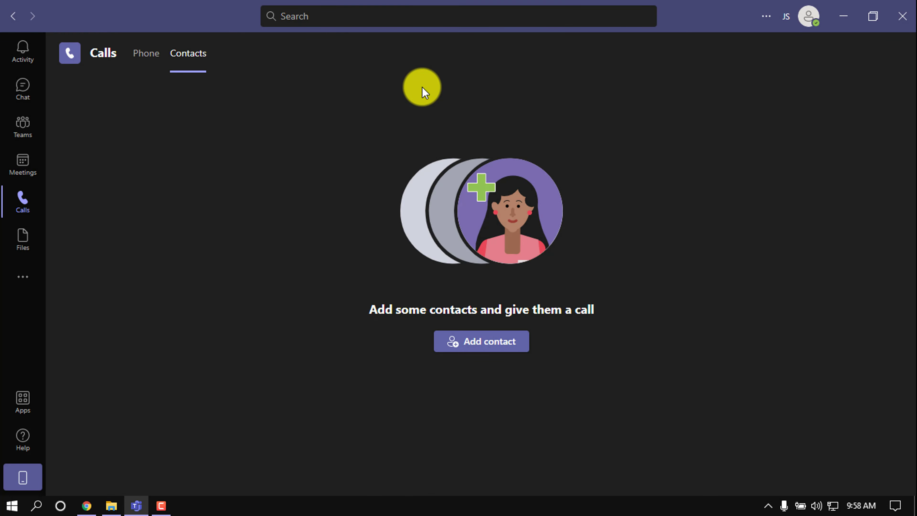